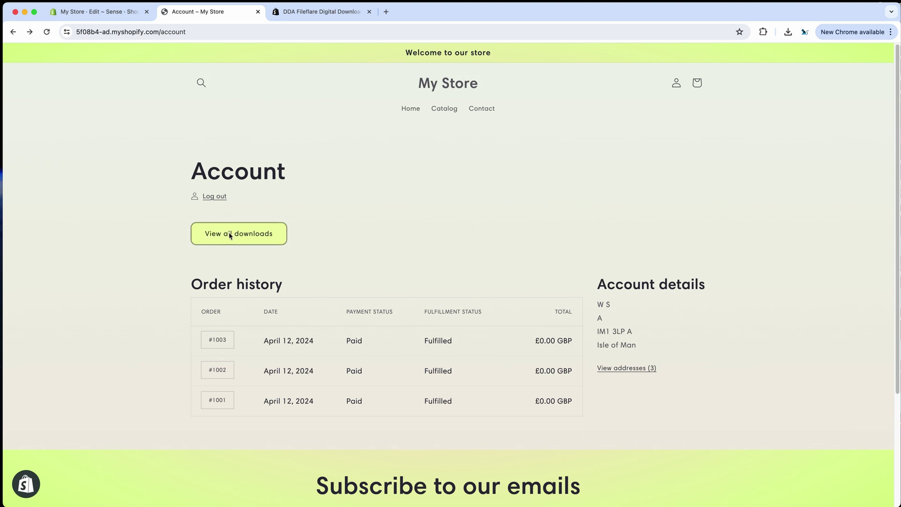
# Step: Browse the storefront page listing all downloads
pyautogui.click(263, 239)
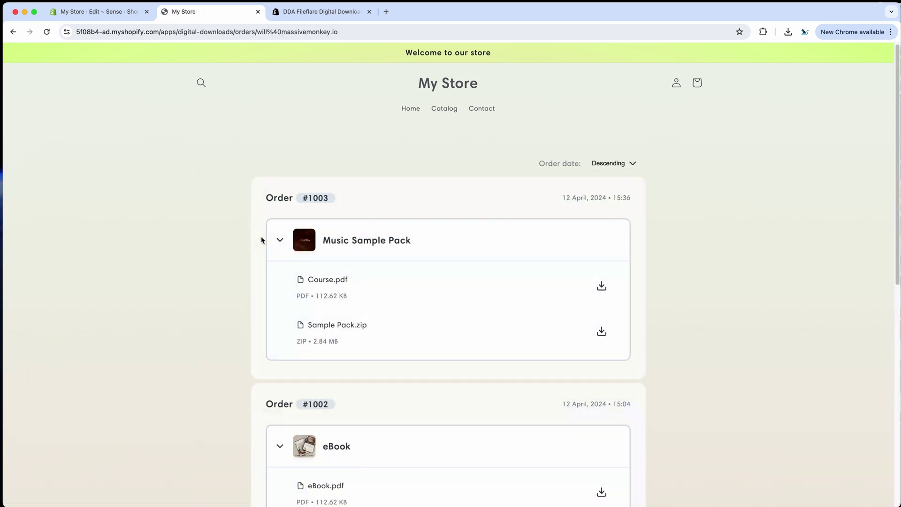
pyautogui.scroll(-5, 198, 312)
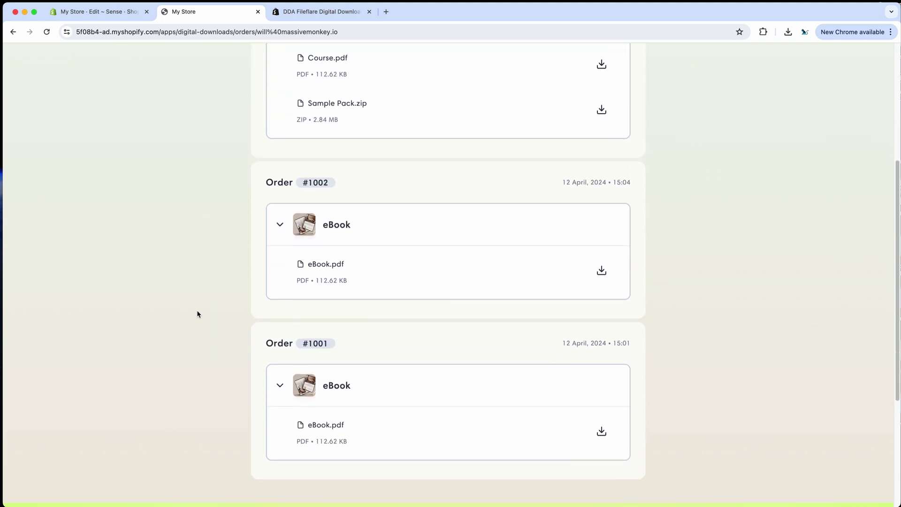
pyautogui.scroll(5, 197, 314)
pyautogui.scroll(-2, 198, 314)
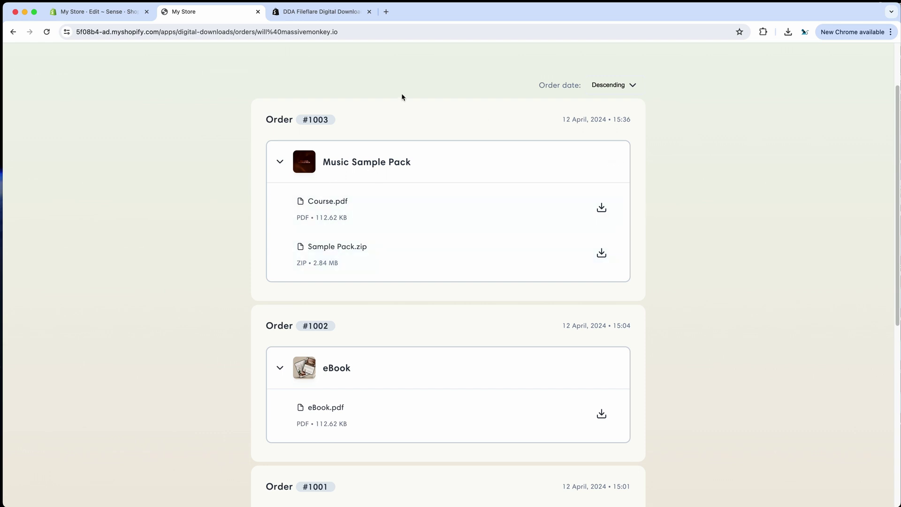
pyautogui.scroll(2, 380, 436)
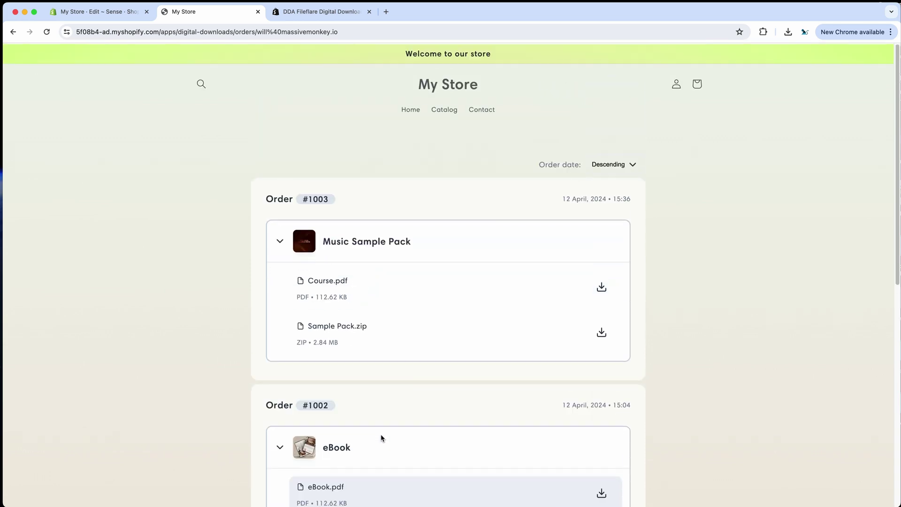
pyautogui.hscroll(-5, 385, 371)
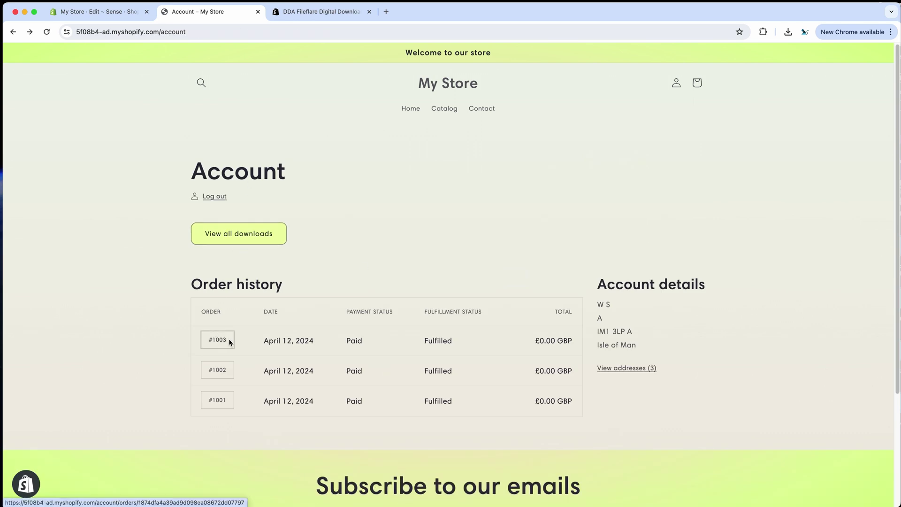
# Step: Review order #1003's 'Download your awesome files' section, its download limit and the Account details
pyautogui.click(224, 339)
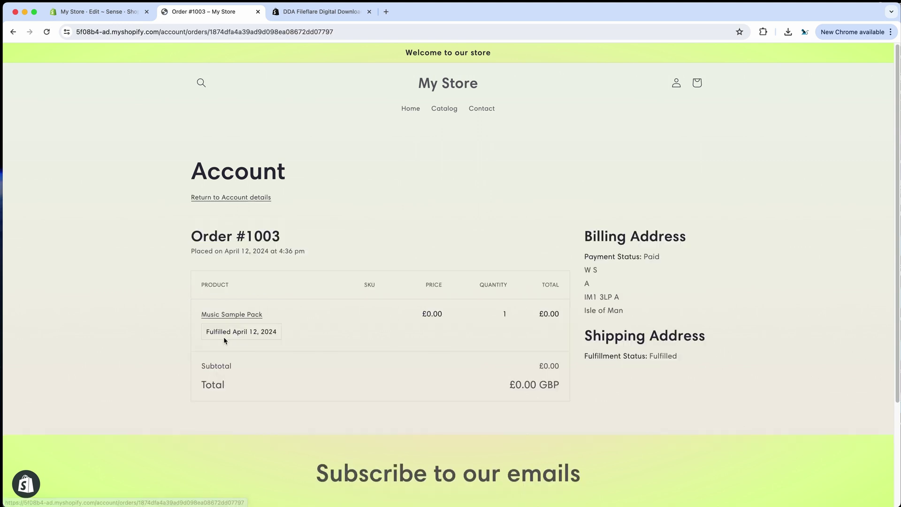
pyautogui.scroll(-1, 330, 361)
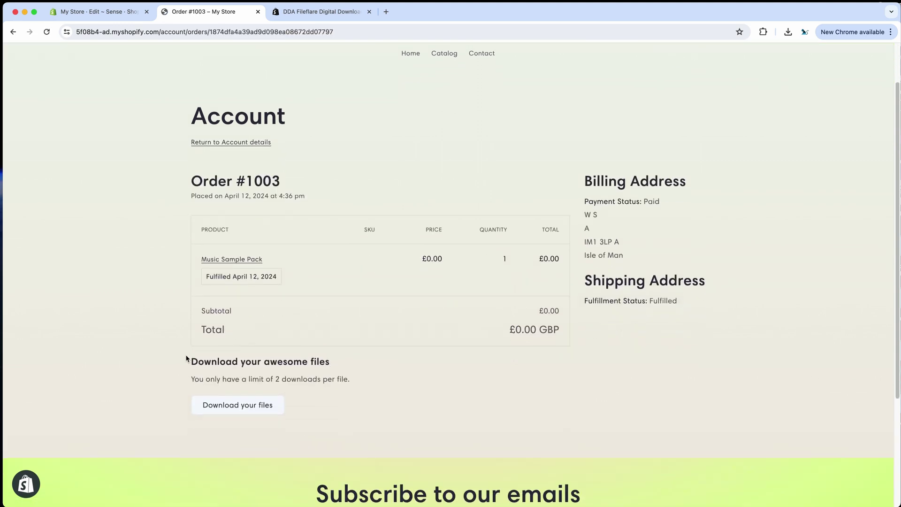
pyautogui.moveTo(187, 359); pyautogui.dragTo(316, 371)
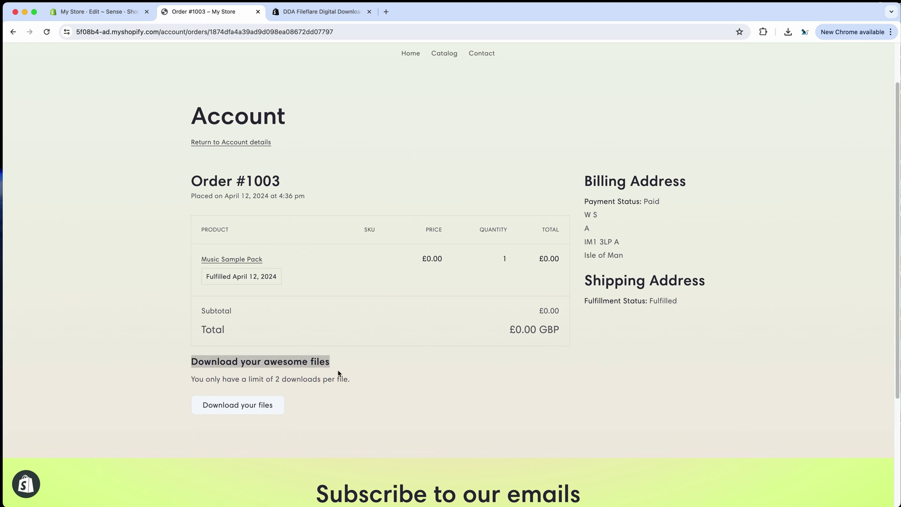
pyautogui.moveTo(368, 385); pyautogui.dragTo(190, 380)
pyautogui.click(235, 375)
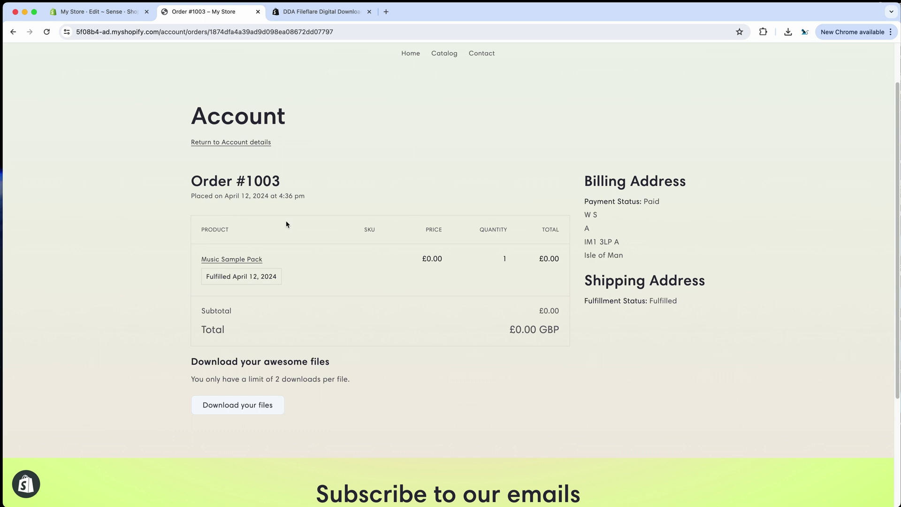
pyautogui.scroll(2, 286, 224)
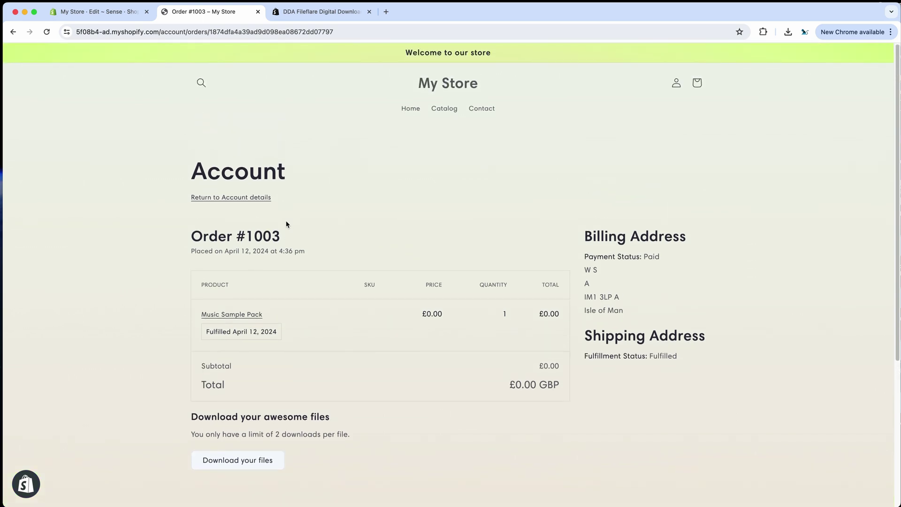
pyautogui.hscroll(-5, 286, 226)
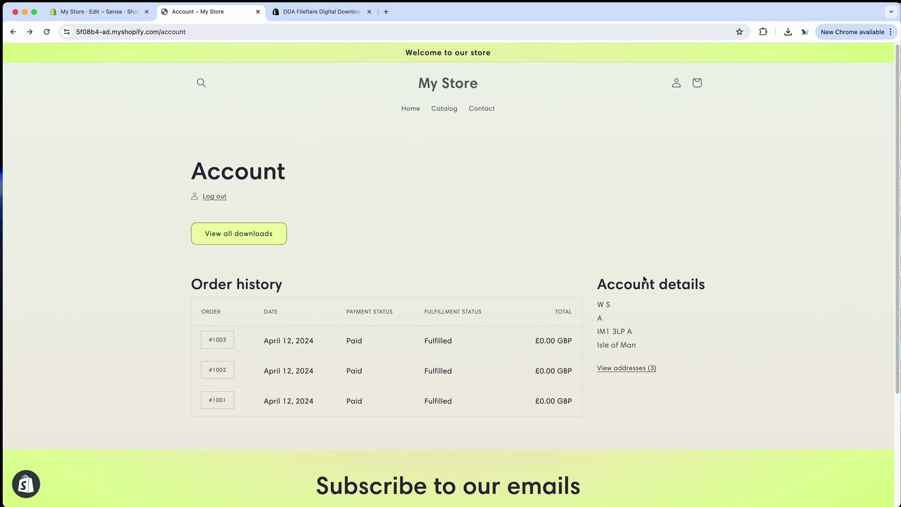
pyautogui.moveTo(598, 288); pyautogui.dragTo(744, 288)
pyautogui.click(732, 297)
# Step: Check the Fileflare app's store listing, then return to the customer account page
pyautogui.click(319, 12)
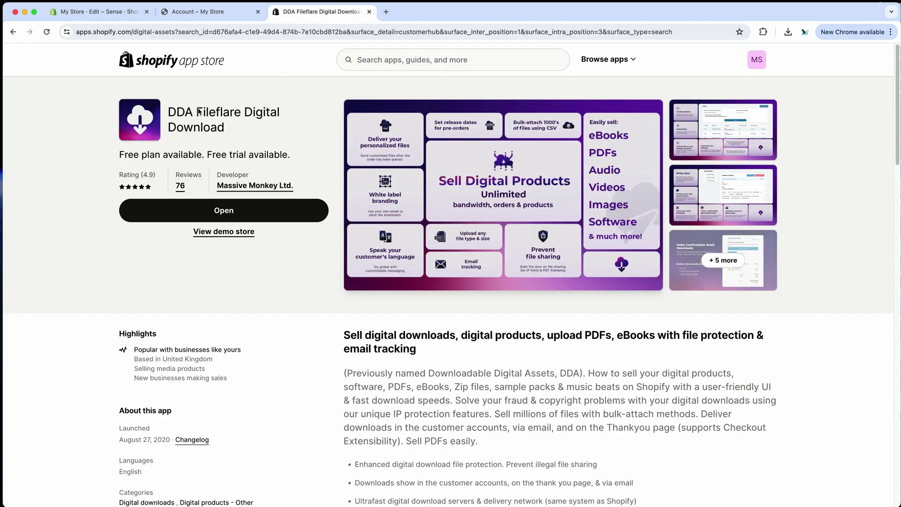
pyautogui.moveTo(199, 110); pyautogui.dragTo(244, 130)
pyautogui.click(245, 130)
pyautogui.click(218, 16)
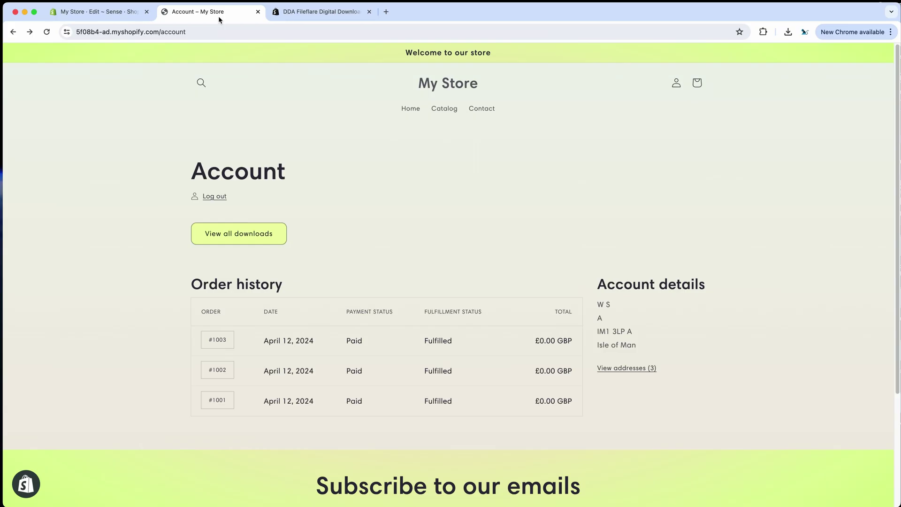
# Step: Leave the theme code editor for the Themes list and bring up the installed apps
pyautogui.click(100, 16)
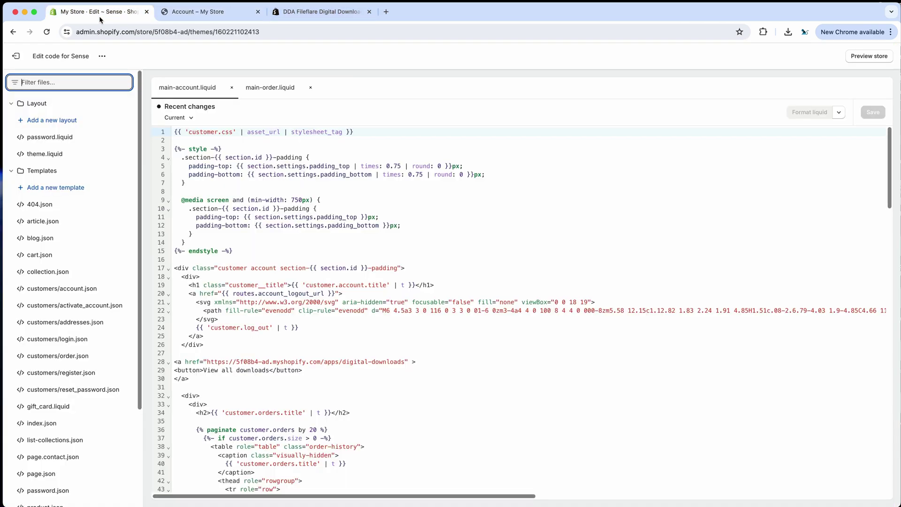
pyautogui.click(19, 55)
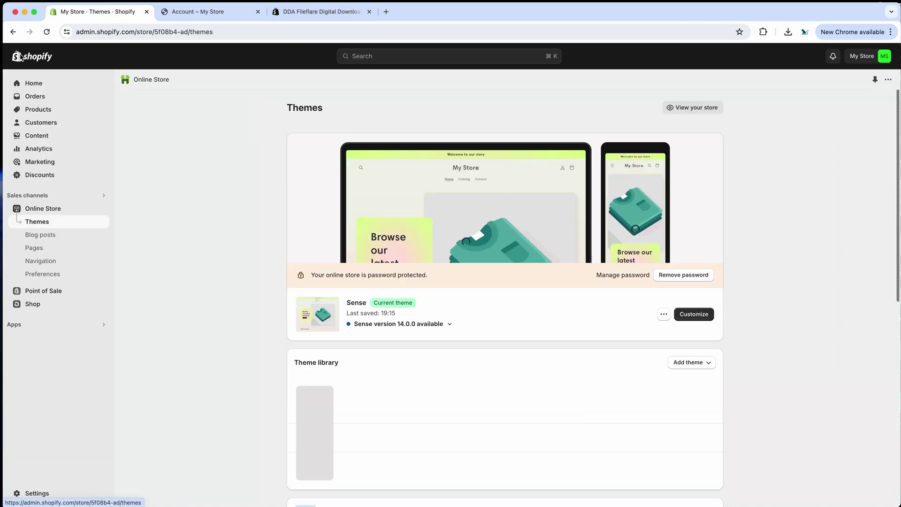
pyautogui.click(61, 328)
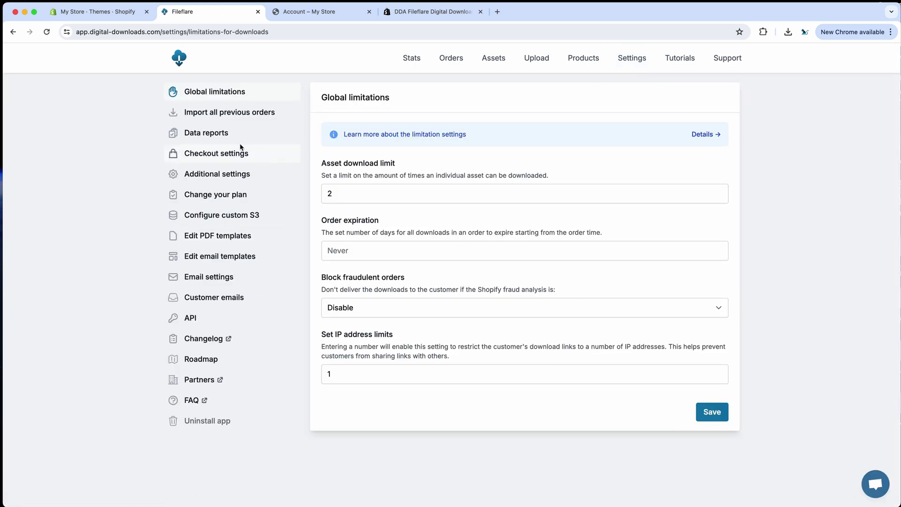
# Step: In Fileflare's Checkout settings, toggle customer account order-page download links off and back on
pyautogui.click(214, 160)
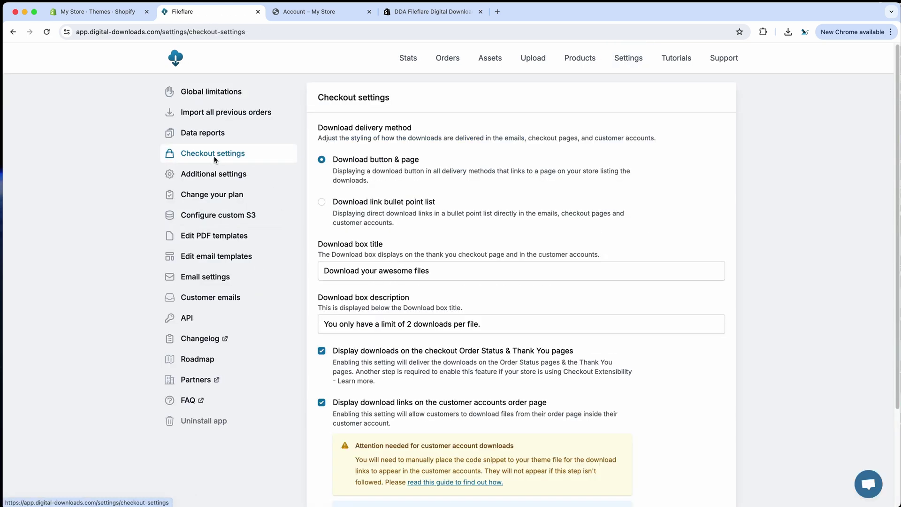
pyautogui.scroll(-5, 487, 348)
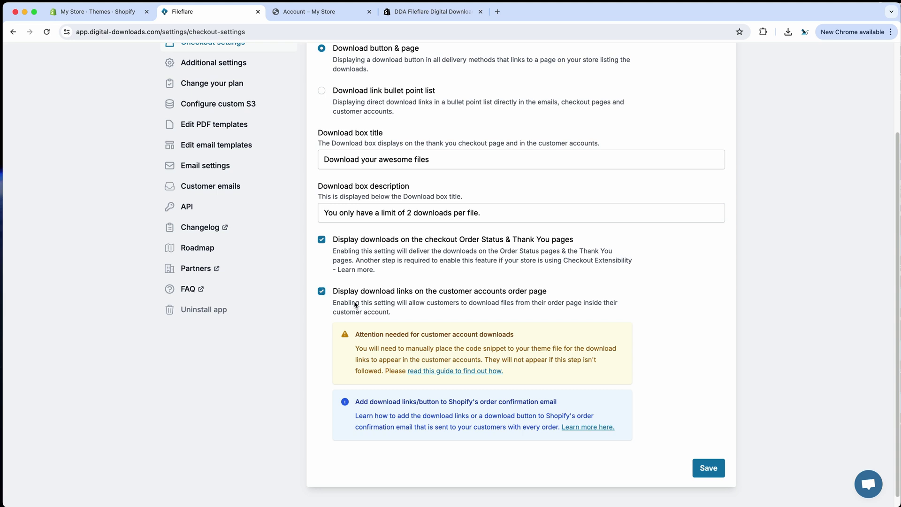
pyautogui.click(322, 291)
pyautogui.click(322, 291)
pyautogui.moveTo(335, 294); pyautogui.dragTo(550, 296)
pyautogui.click(771, 372)
# Step: Search the helpdesk for 'customer acc' and scroll the Enable customer account downloads guide to Step 3
pyautogui.click(869, 485)
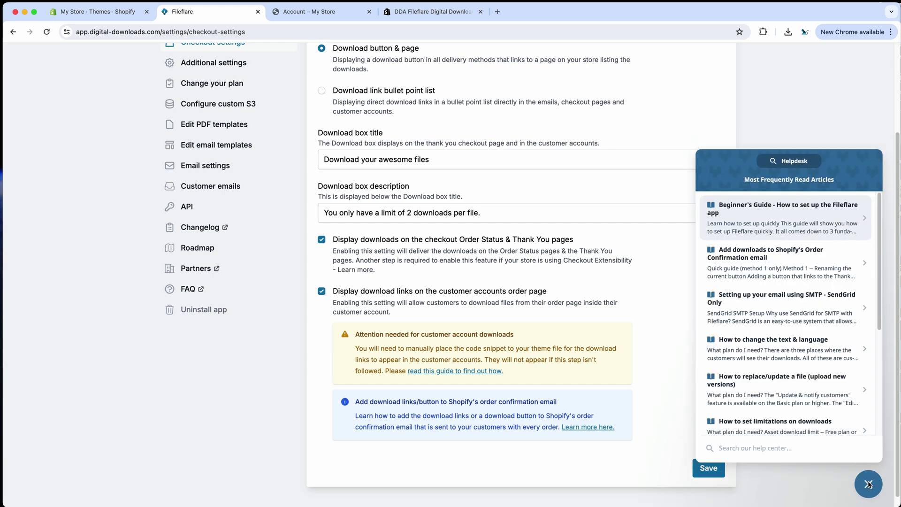
pyautogui.click(812, 449)
pyautogui.write('customer acc')
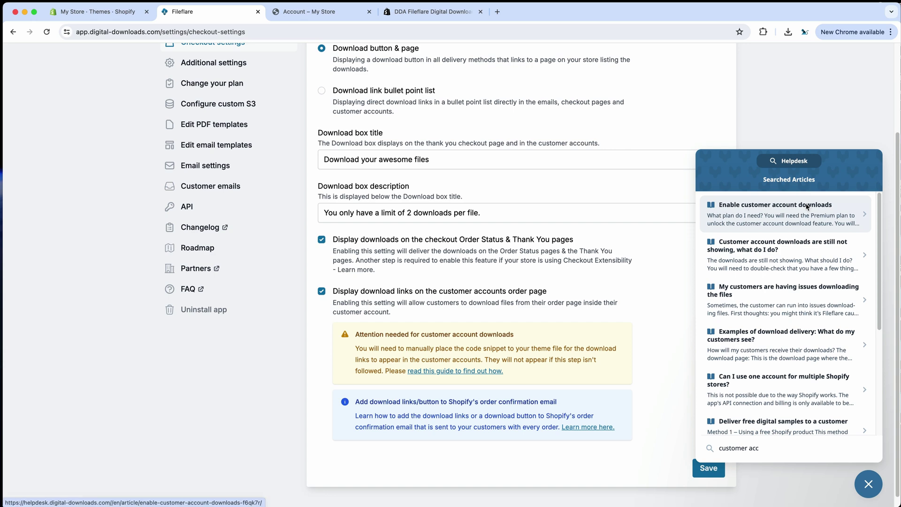
pyautogui.click(764, 212)
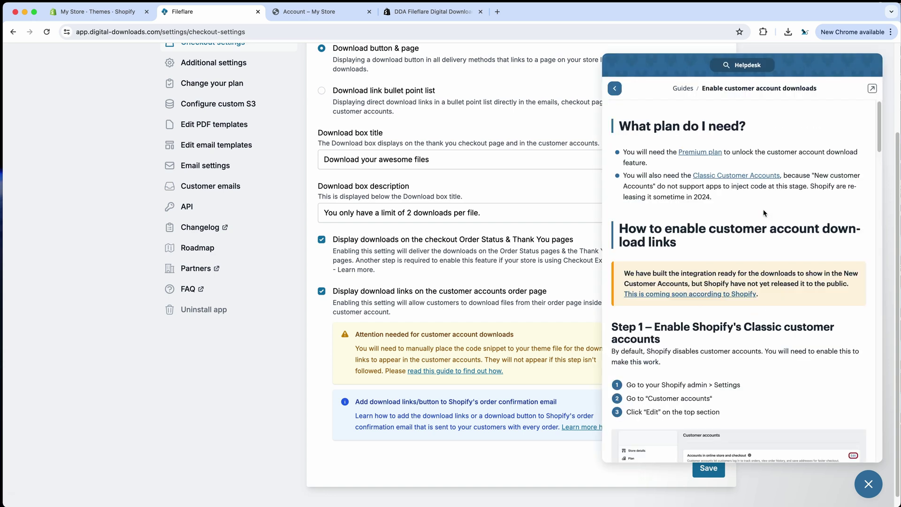
pyautogui.scroll(-1, 752, 301)
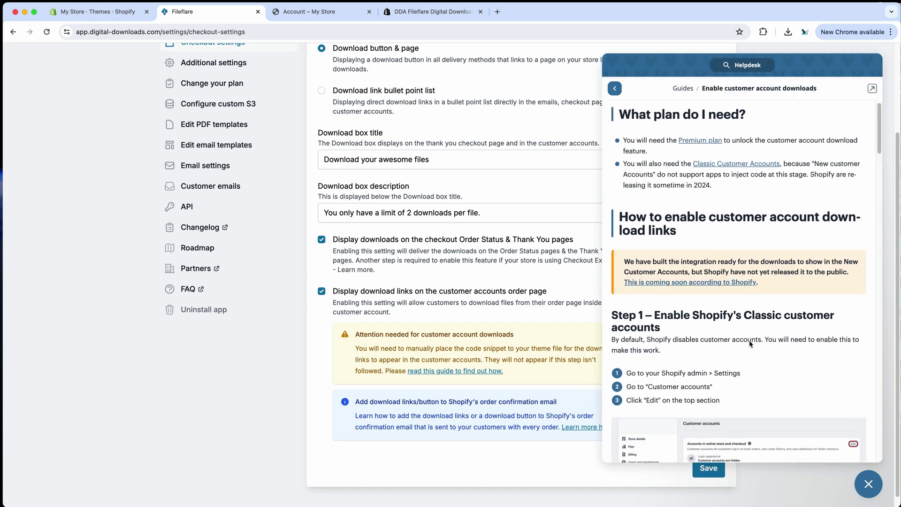
pyautogui.scroll(-5, 750, 344)
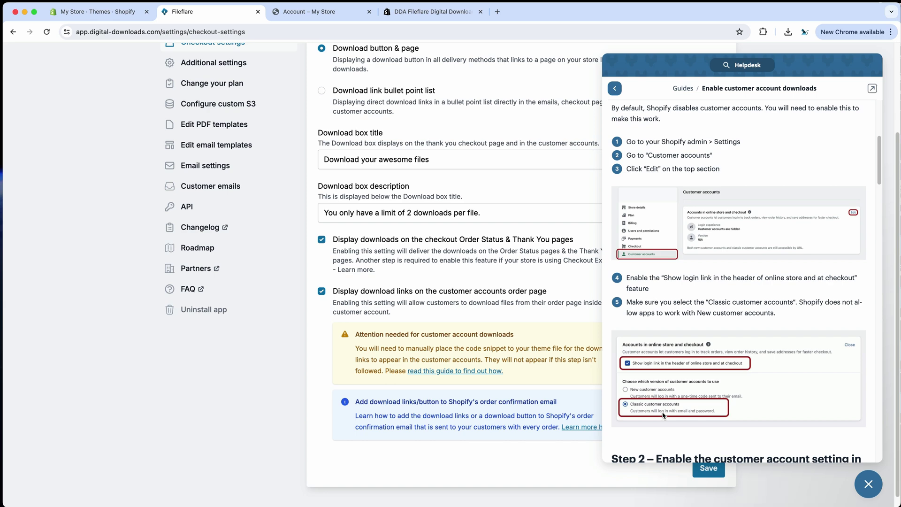
pyautogui.scroll(-4, 663, 415)
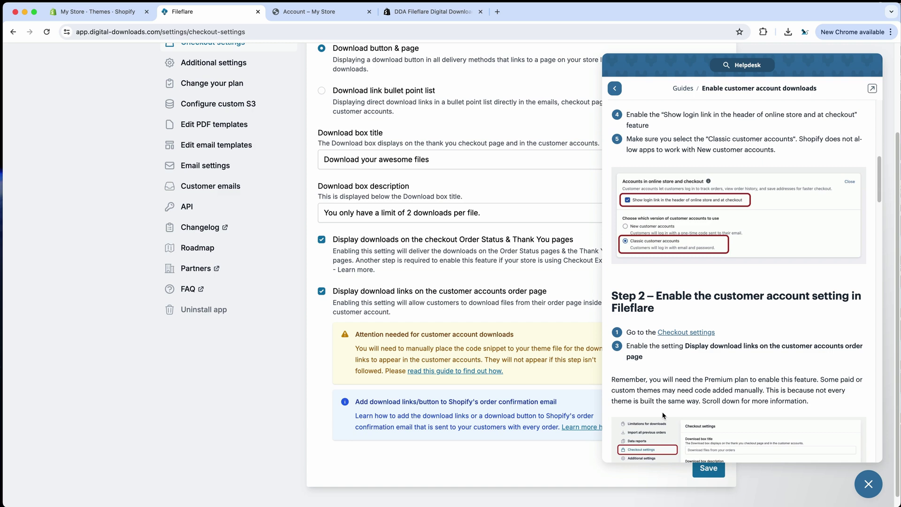
pyautogui.scroll(-10, 663, 415)
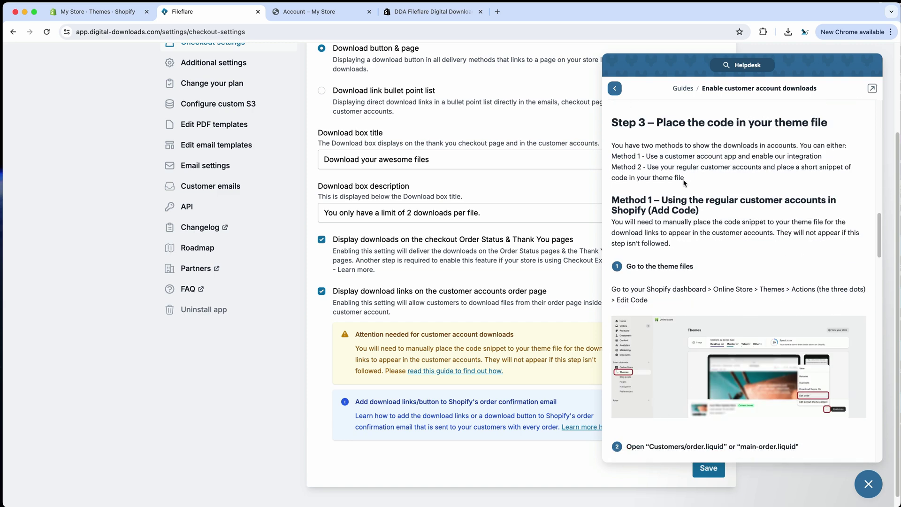
# Step: On the store's Themes page, open the Sense theme's '...' actions menu
pyautogui.click(94, 13)
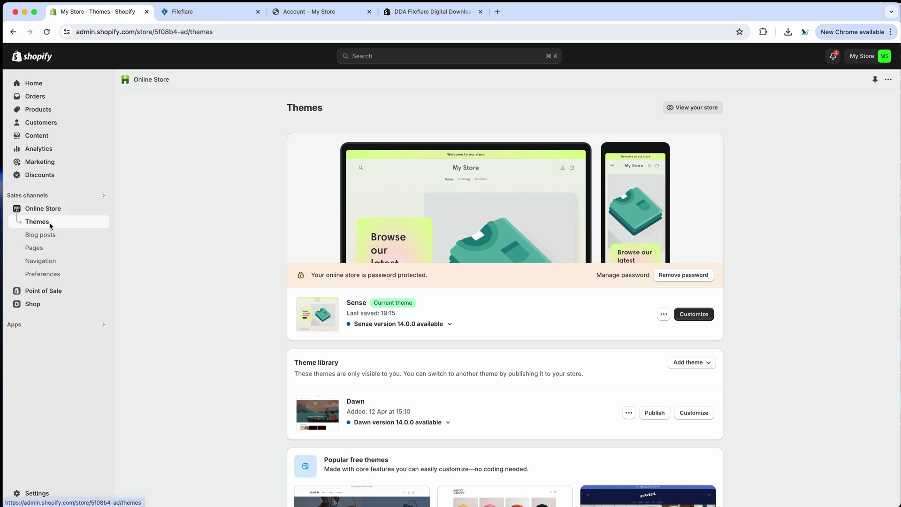
pyautogui.click(664, 315)
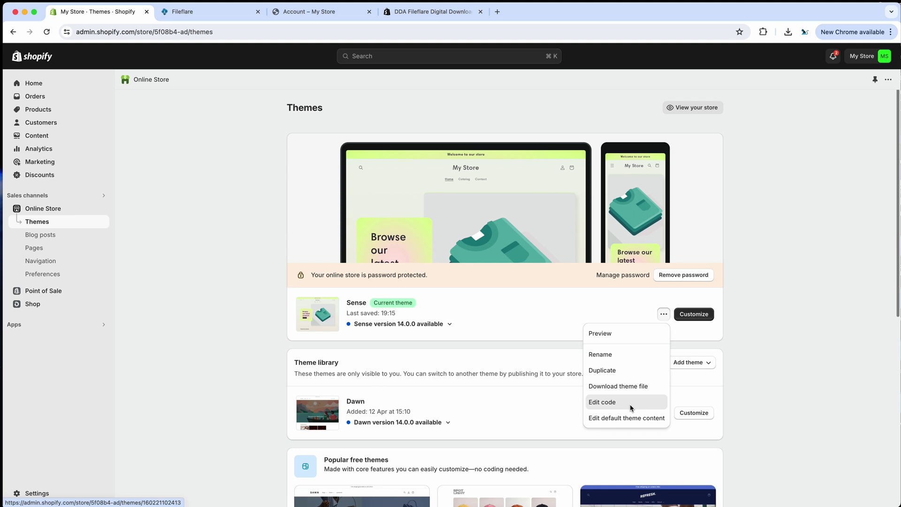
pyautogui.moveTo(630, 404)
pyautogui.mouseDown()
pyautogui.moveTo(671, 403)
pyautogui.moveTo(638, 404)
pyautogui.mouseUp()
# Step: Open the Sense theme's code editor and view main-account.liquid
pyautogui.click(636, 402)
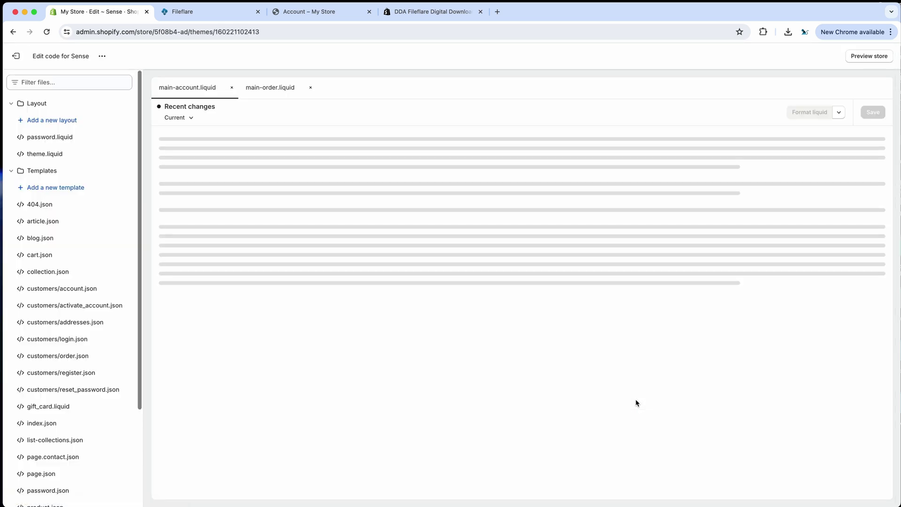
pyautogui.click(28, 82)
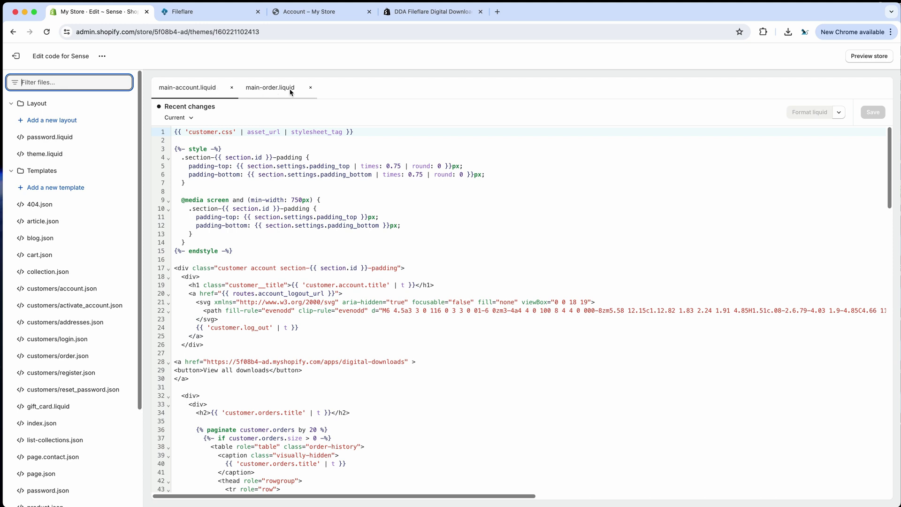
pyautogui.click(177, 93)
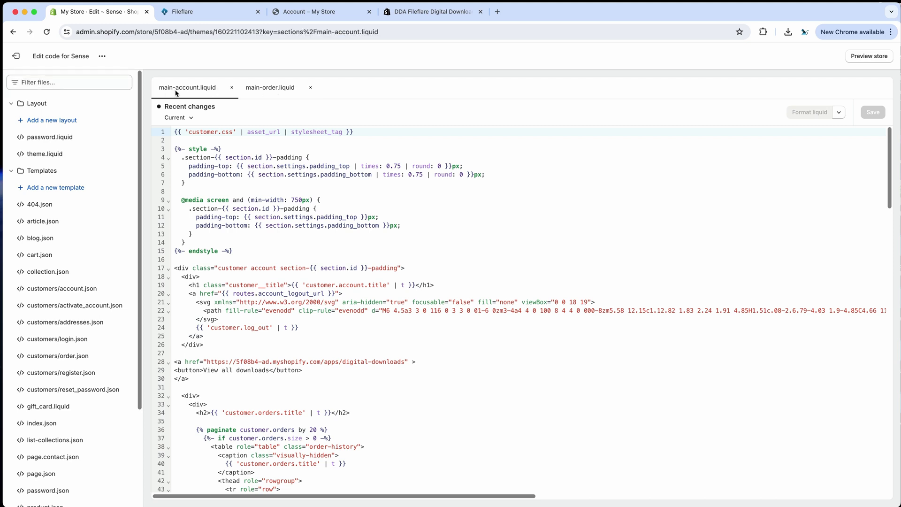
# Step: Compare it with the storefront Account page, open main-order.liquid, then return to the storefront
pyautogui.click(310, 12)
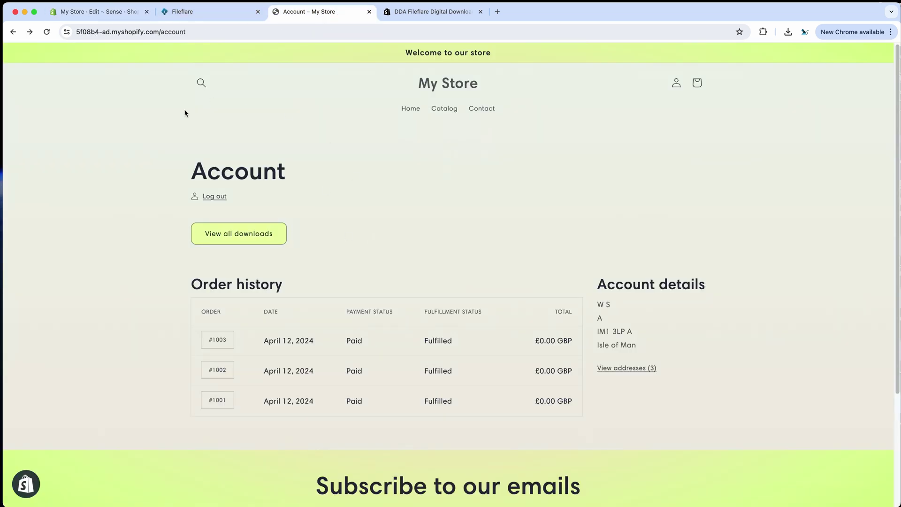
pyautogui.click(99, 12)
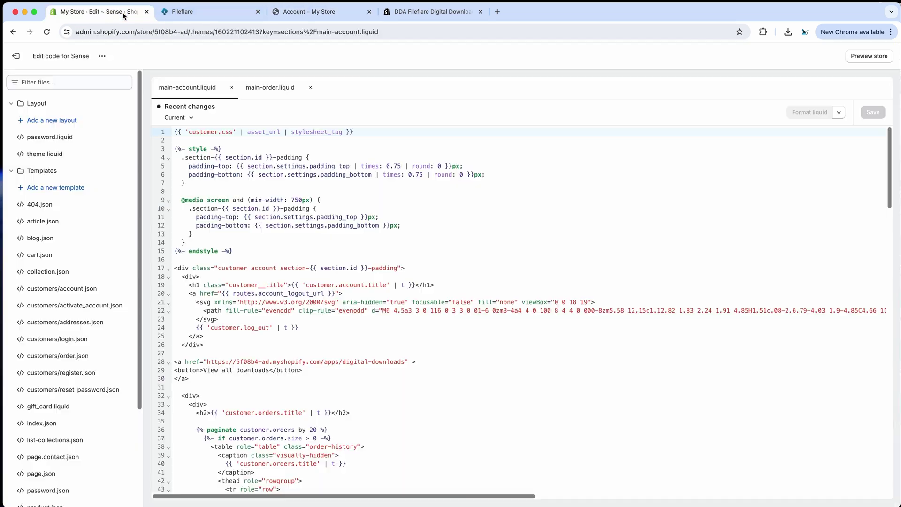
pyautogui.click(271, 91)
pyautogui.click(310, 11)
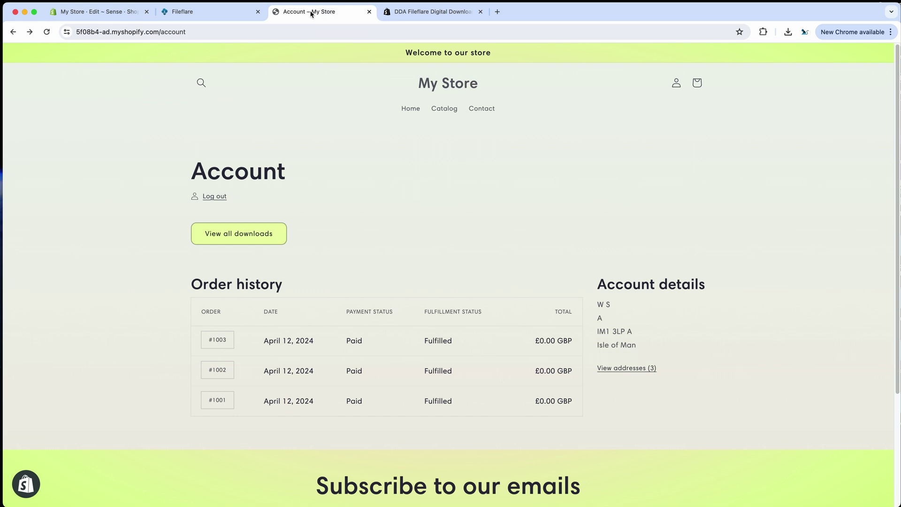
pyautogui.click(220, 338)
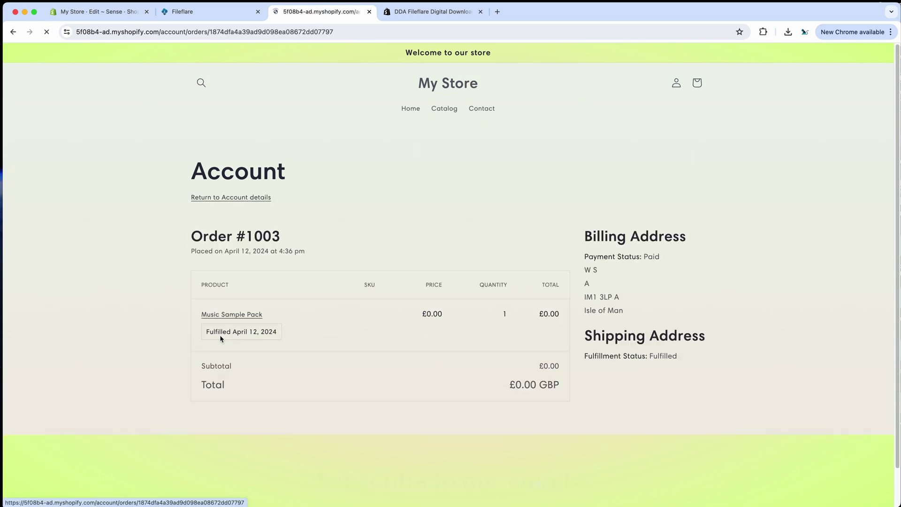
pyautogui.scroll(-1, 362, 357)
pyautogui.scroll(1, 362, 357)
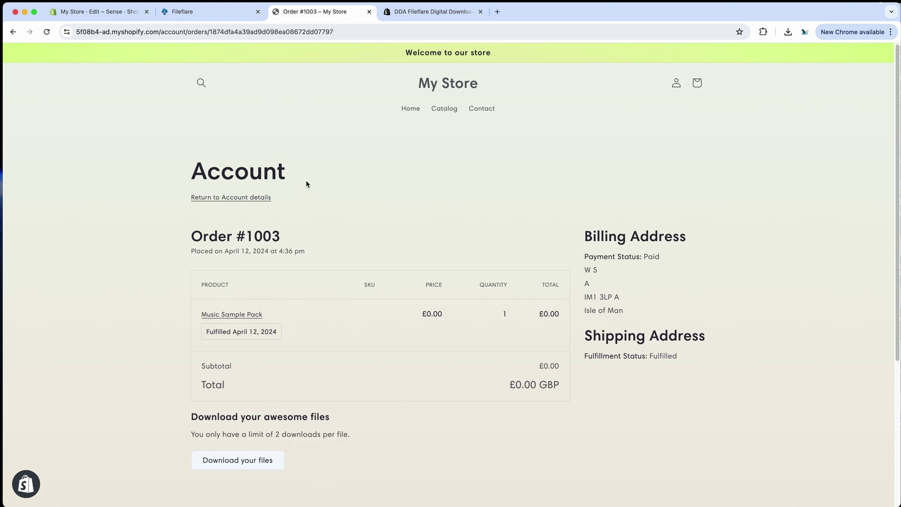
pyautogui.moveTo(186, 410); pyautogui.dragTo(362, 458)
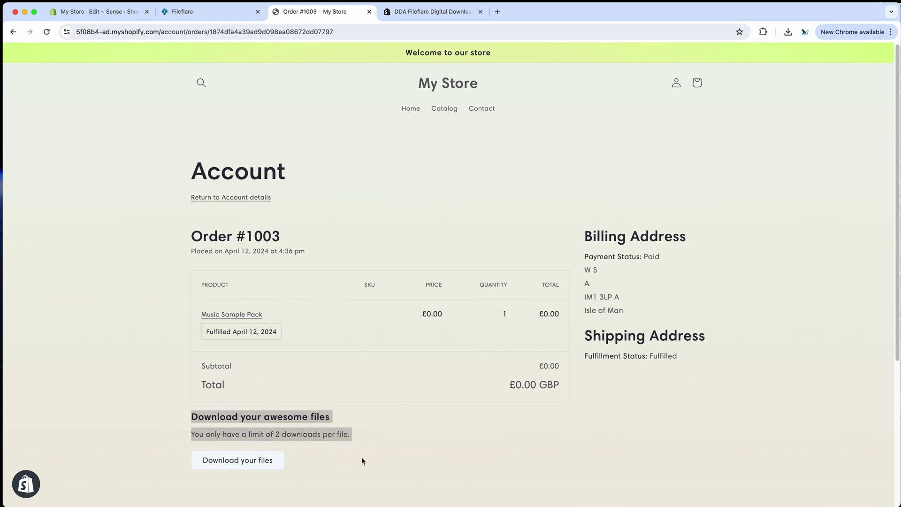
pyautogui.click(361, 458)
# Step: Copy the guide's <div id='digitalAssets'></div> snippet and return to the theme code editor
pyautogui.click(211, 14)
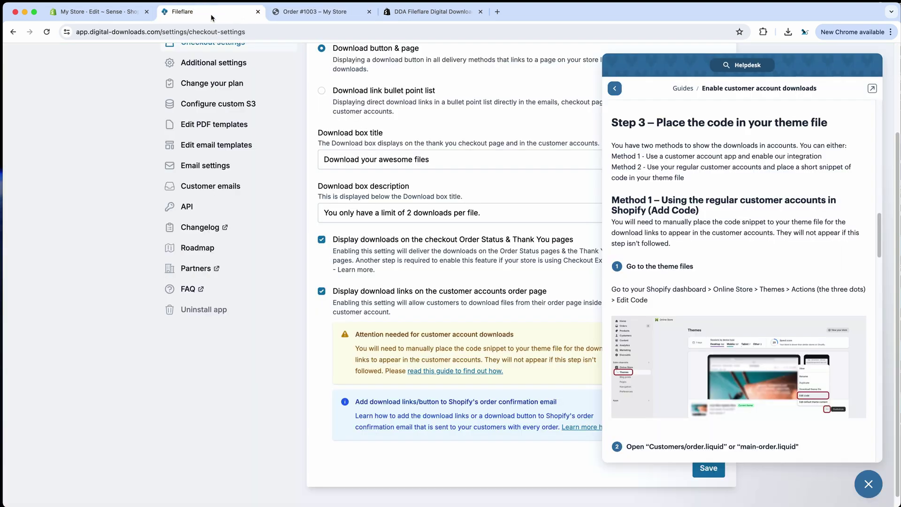
pyautogui.scroll(-15, 703, 263)
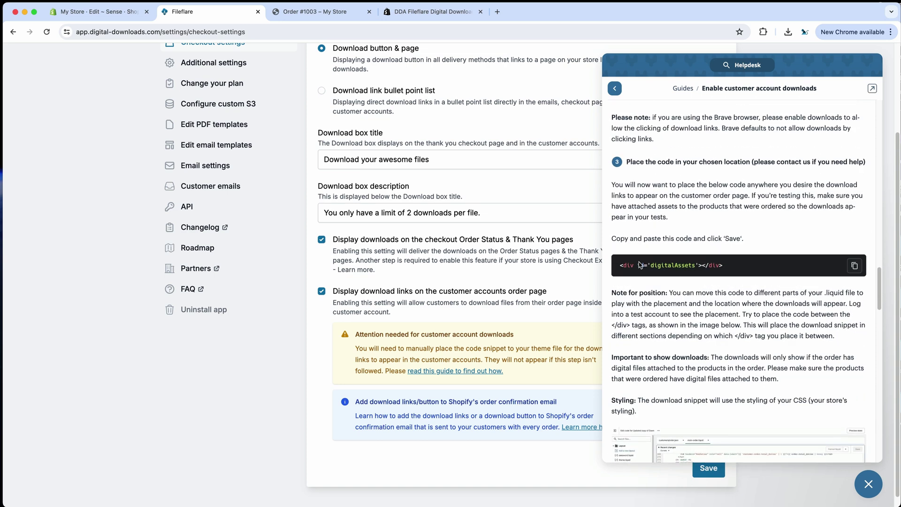
pyautogui.click(855, 267)
pyautogui.click(110, 16)
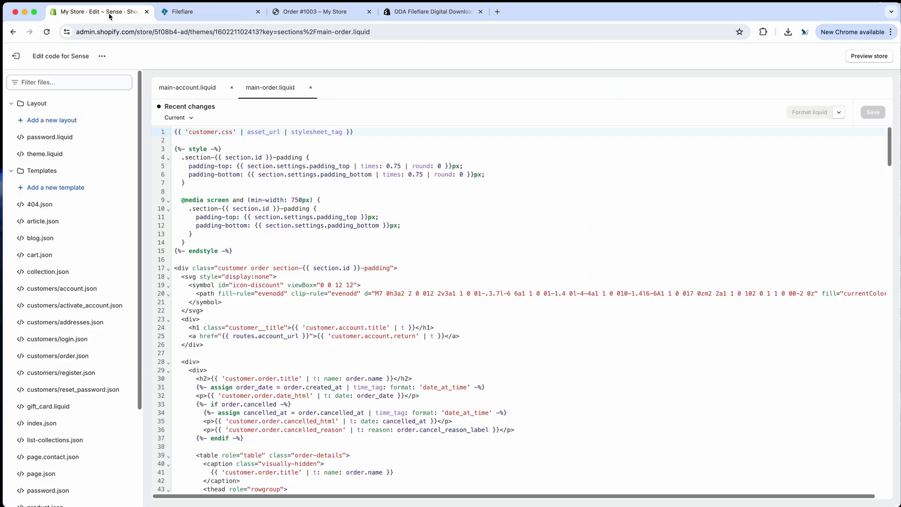
# Step: Search main-order.liquid for 'digital' and place the cursor after the existing digitalAssets div
pyautogui.click(296, 242)
pyautogui.press('super+f')
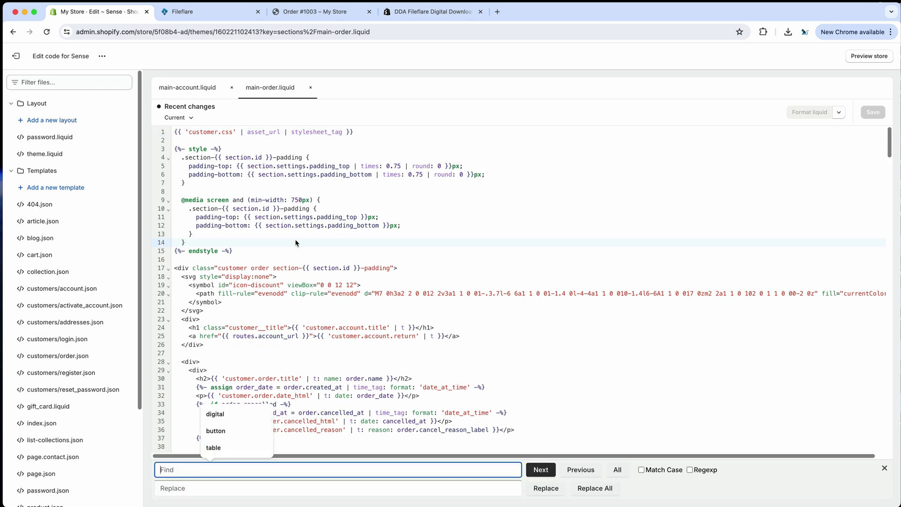
pyautogui.write('digital')
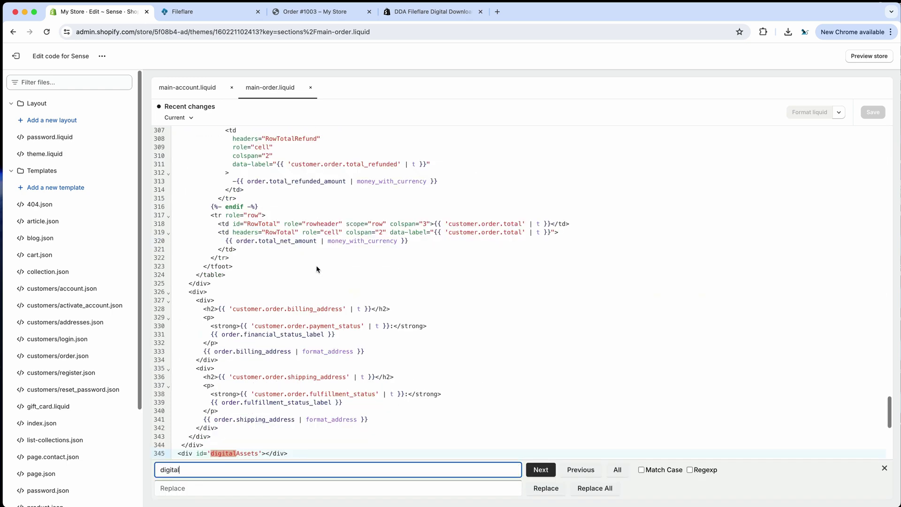
pyautogui.scroll(-5, 285, 281)
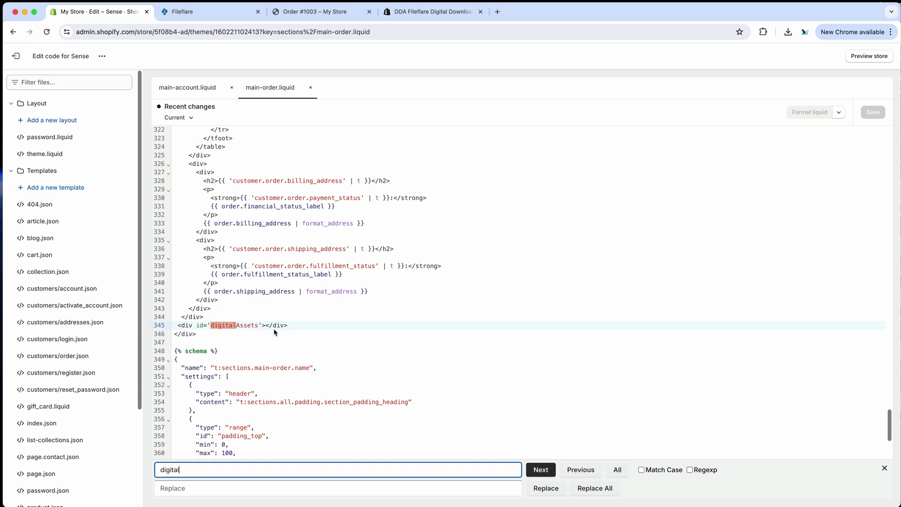
pyautogui.click(294, 326)
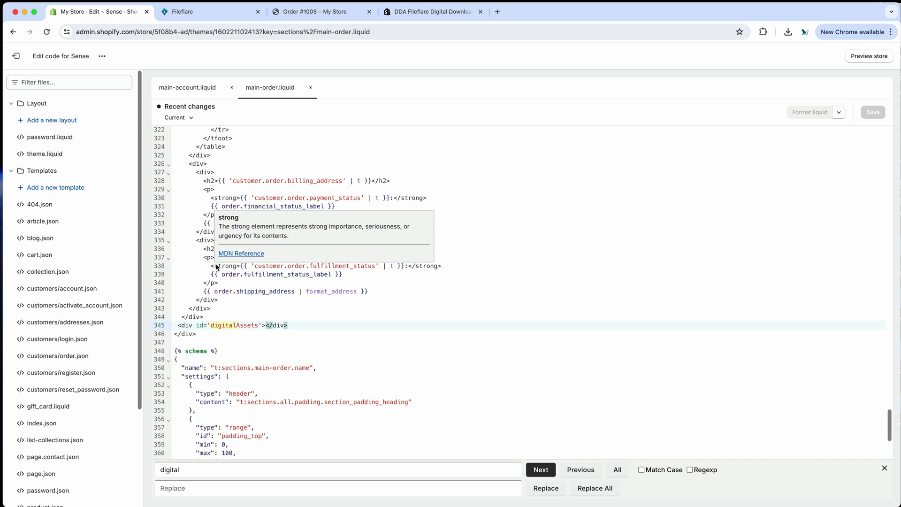
# Step: Scroll through main-order.liquid, placing the cursor on blank line 27, then return to order #1003
pyautogui.scroll(1, 268, 303)
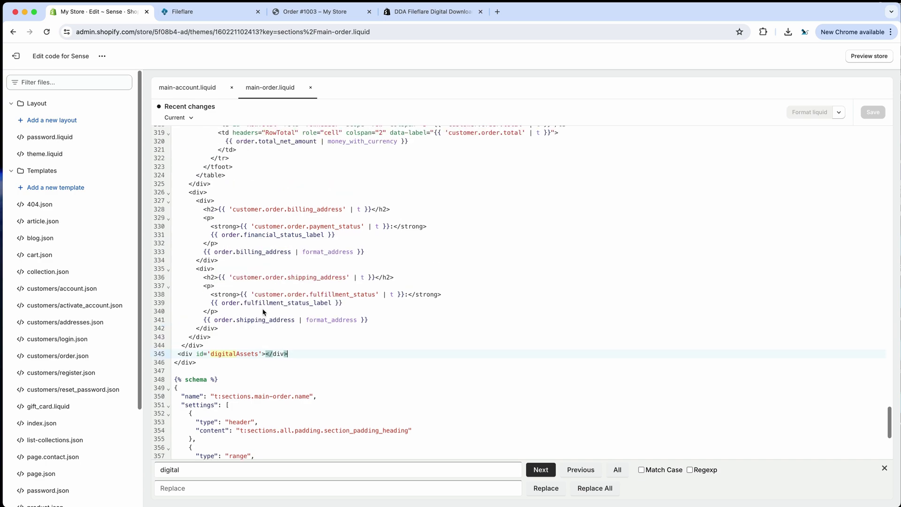
pyautogui.scroll(20, 263, 313)
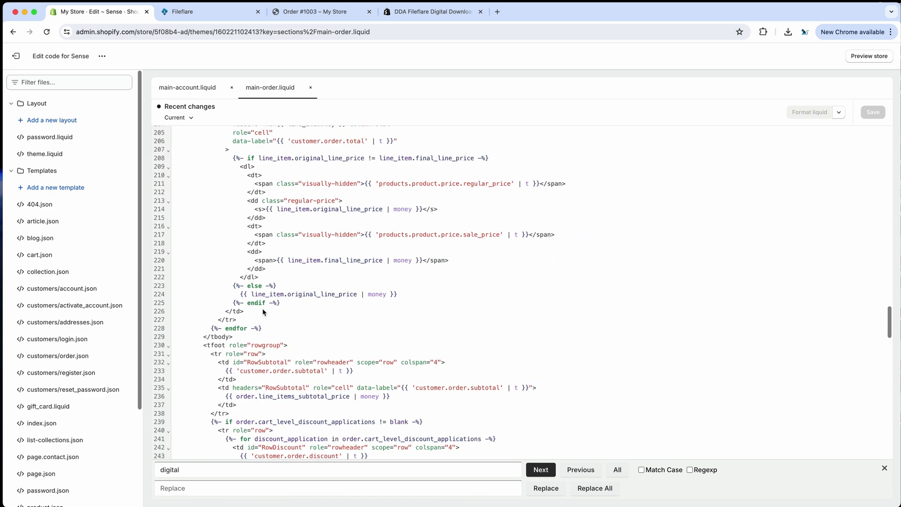
pyautogui.scroll(20, 265, 312)
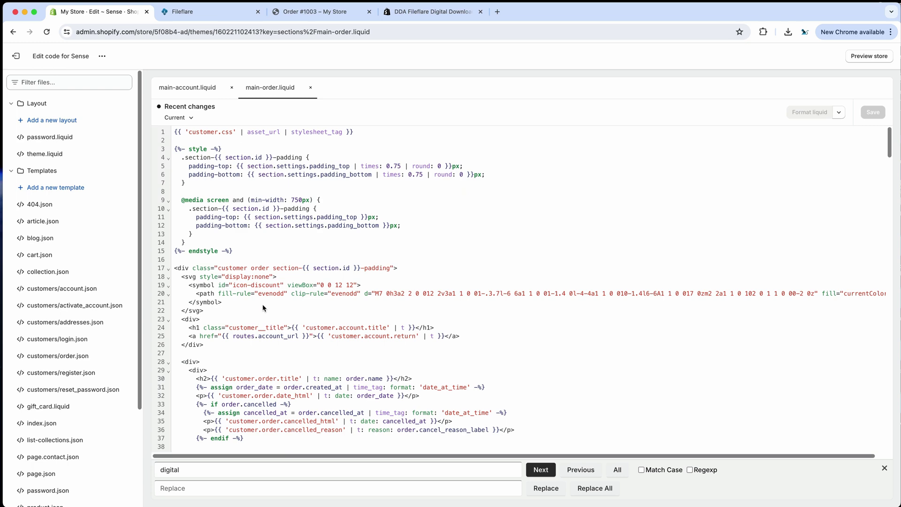
pyautogui.scroll(-3, 265, 309)
pyautogui.click(199, 277)
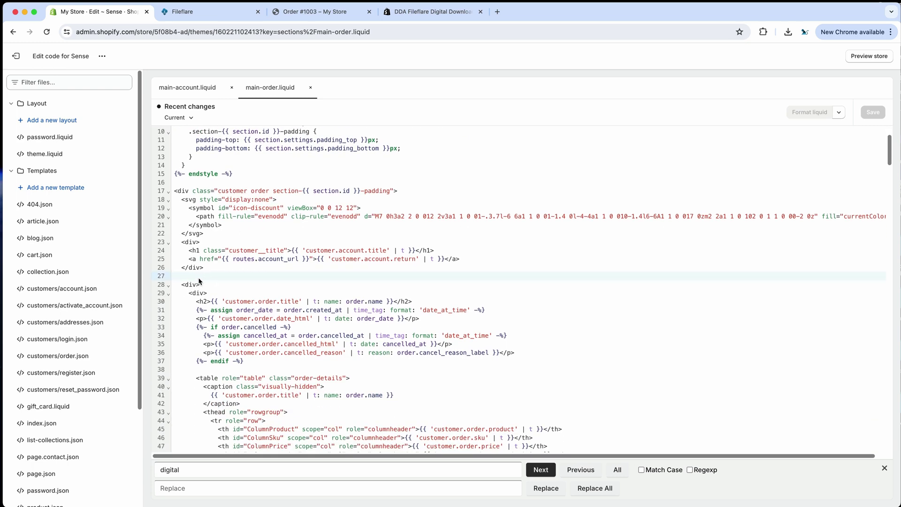
pyautogui.scroll(-5, 264, 314)
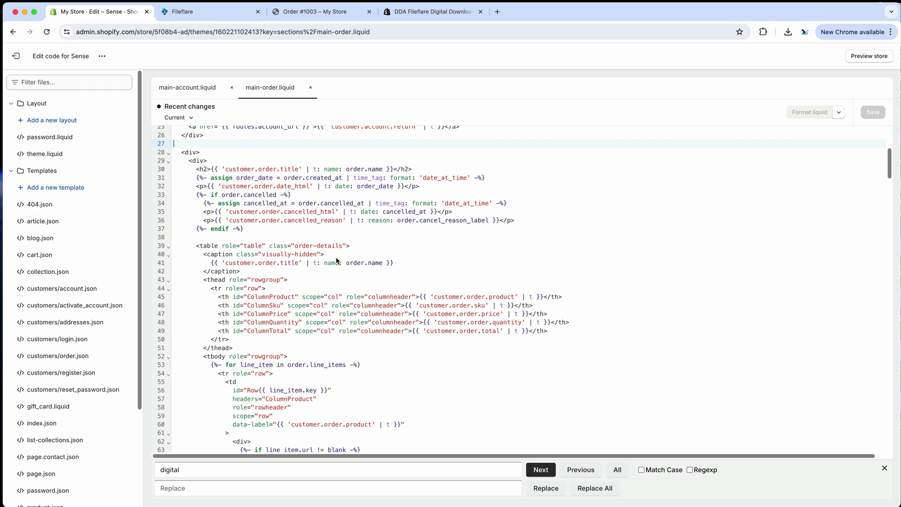
pyautogui.scroll(-6, 337, 260)
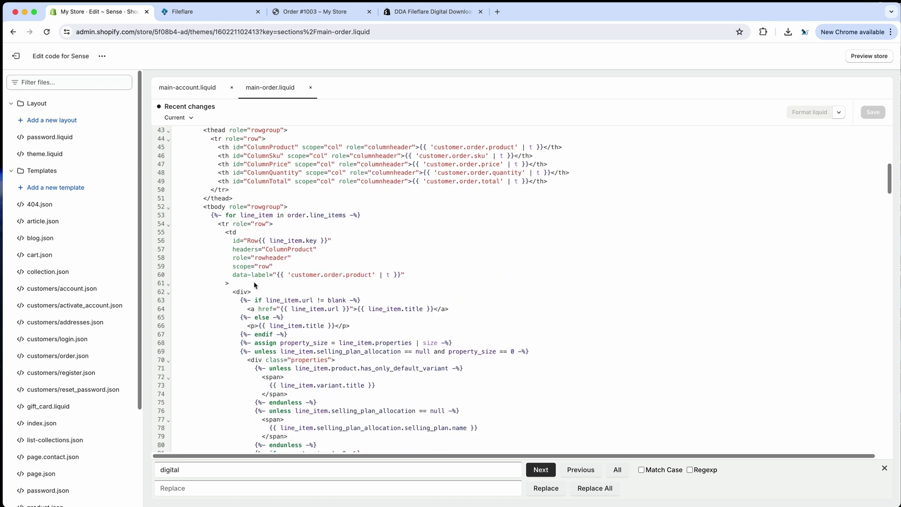
pyautogui.click(296, 17)
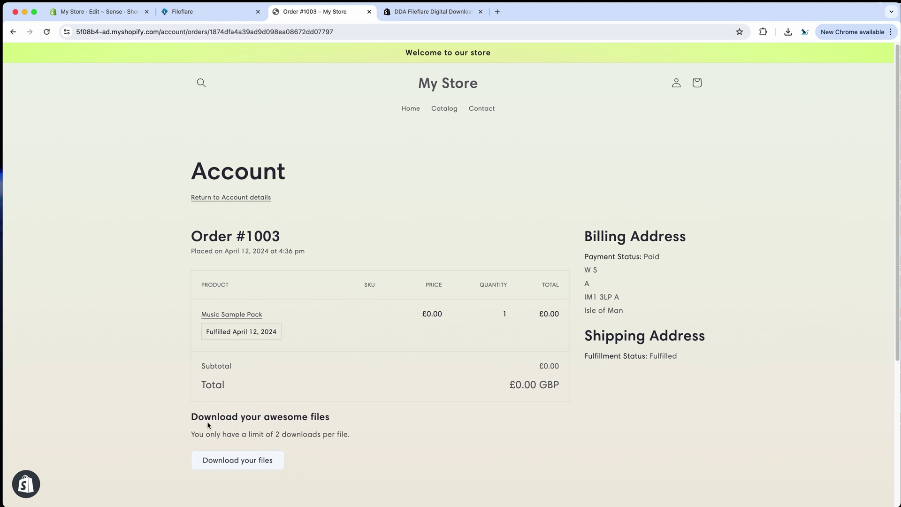
# Step: Review the 'Download your awesome files' box text on the order #1003 page
pyautogui.scroll(-5, 209, 425)
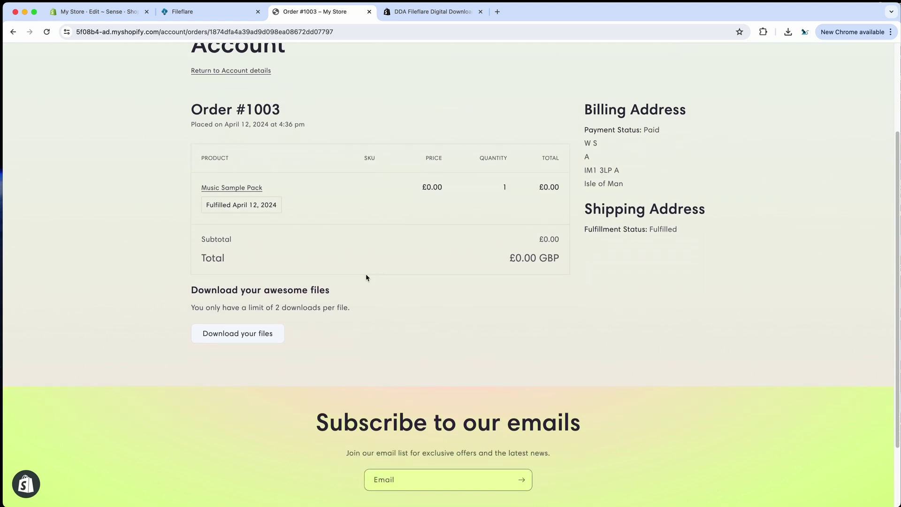
pyautogui.moveTo(183, 286); pyautogui.dragTo(339, 314)
pyautogui.click(352, 315)
# Step: Close the Helpdesk panel and open Music Sample Pack from Fileflare Products to review its Connected assets
pyautogui.click(232, 17)
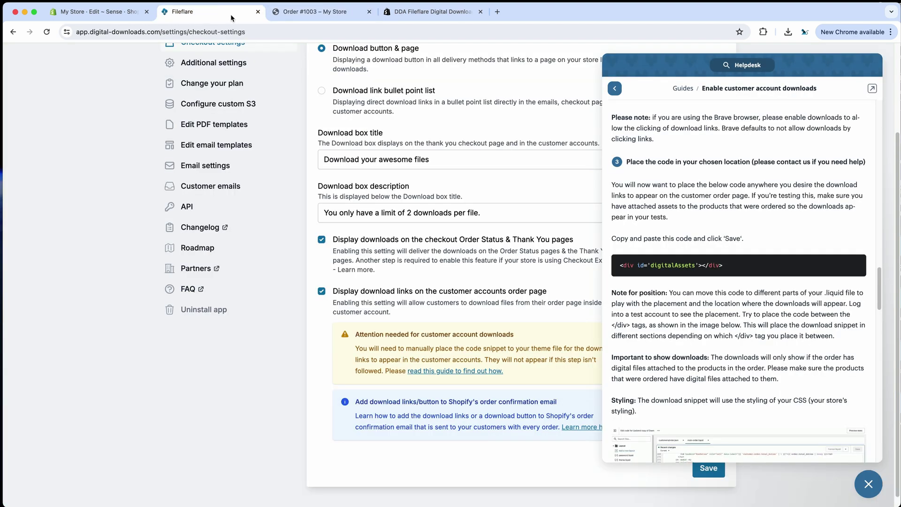
pyautogui.click(870, 474)
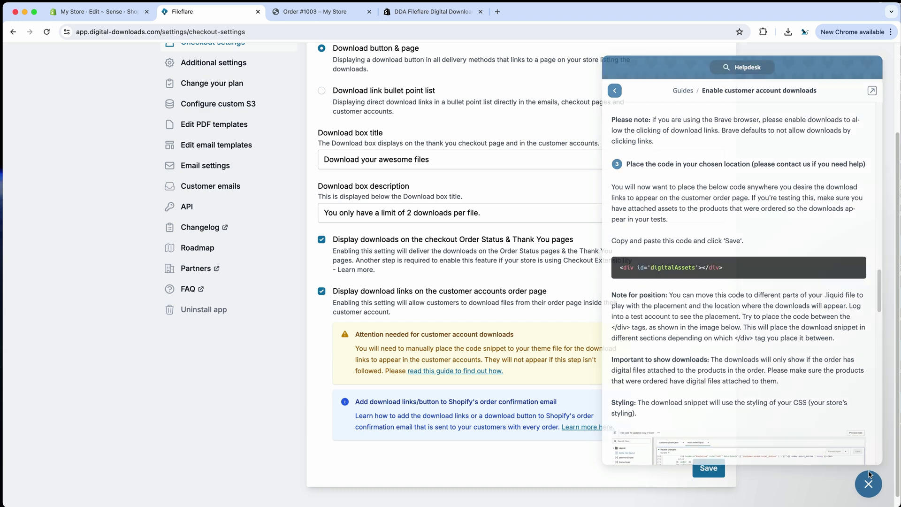
pyautogui.scroll(5, 773, 366)
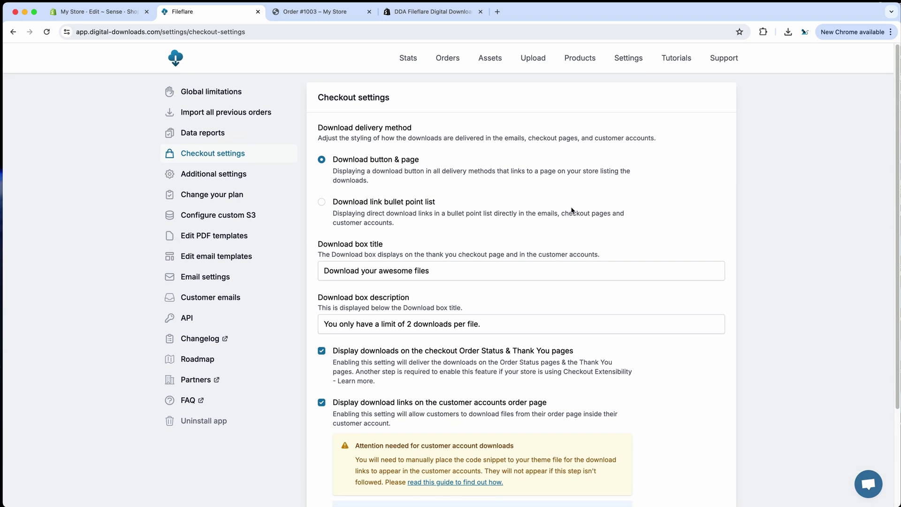
pyautogui.click(577, 69)
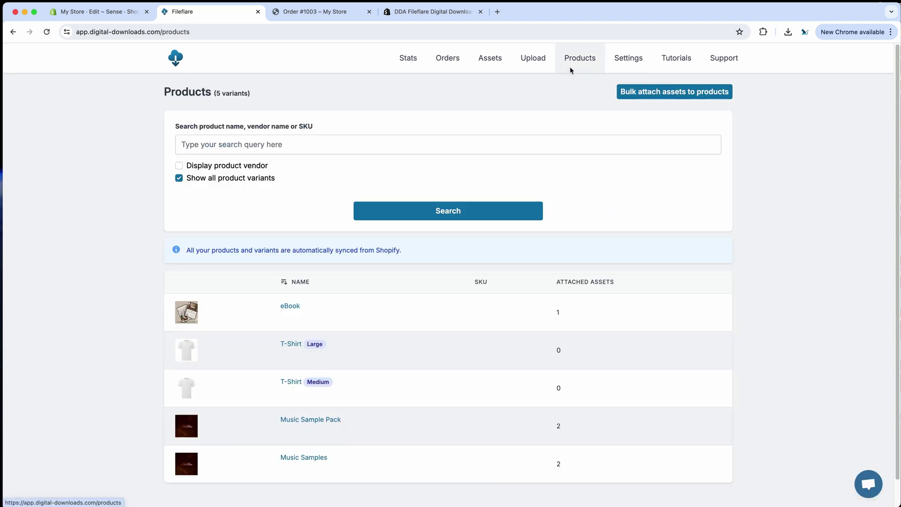
pyautogui.click(312, 421)
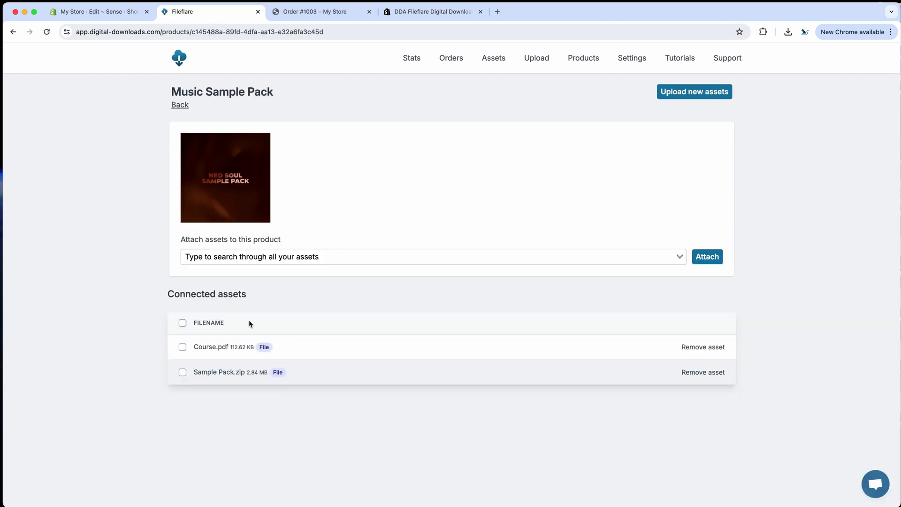
pyautogui.moveTo(153, 302); pyautogui.dragTo(345, 330)
pyautogui.click(346, 421)
# Step: Match order #1003's Music Sample Pack to the Fileflare product and its Course.pdf asset
pyautogui.click(287, 10)
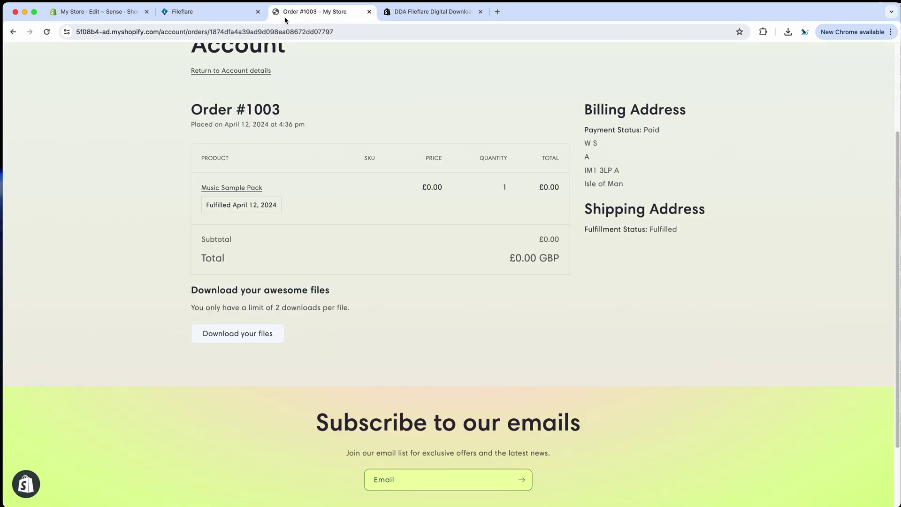
pyautogui.moveTo(271, 192); pyautogui.dragTo(197, 193)
pyautogui.click(160, 187)
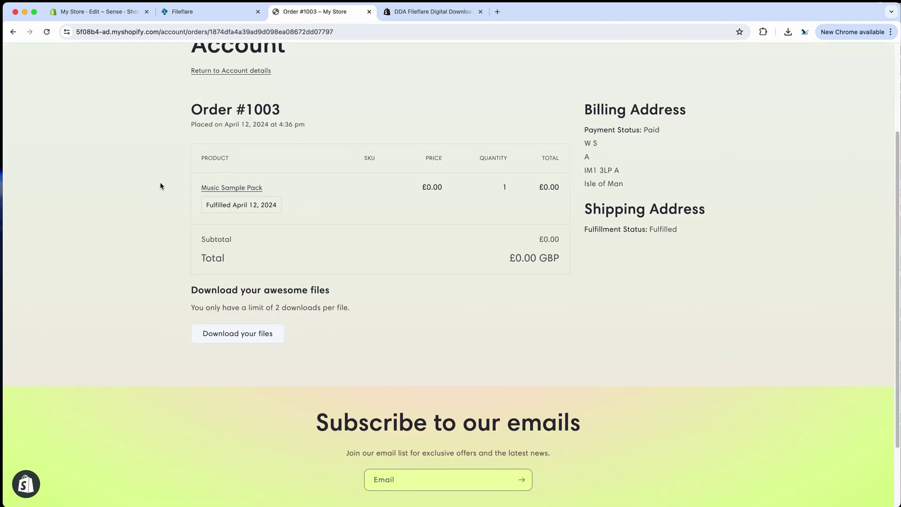
pyautogui.click(193, 14)
pyautogui.moveTo(175, 91); pyautogui.dragTo(273, 92)
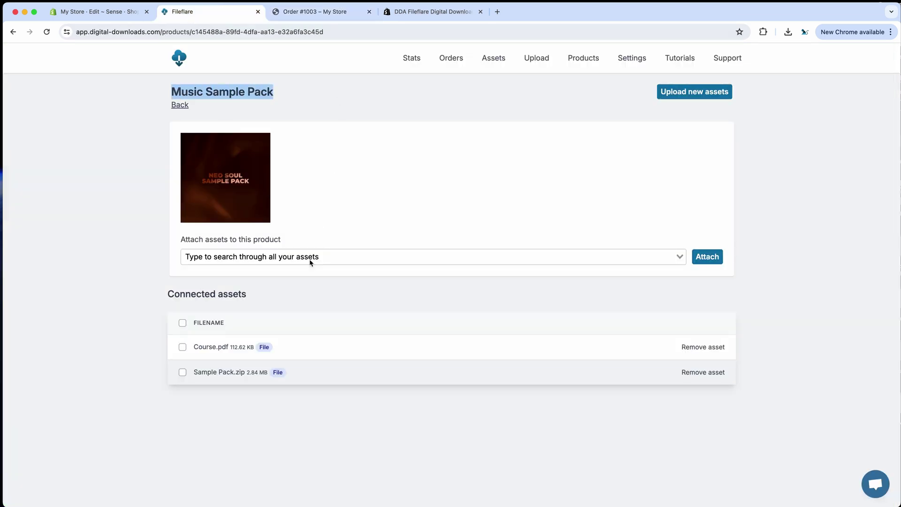
pyautogui.click(293, 320)
pyautogui.moveTo(307, 363); pyautogui.dragTo(226, 340)
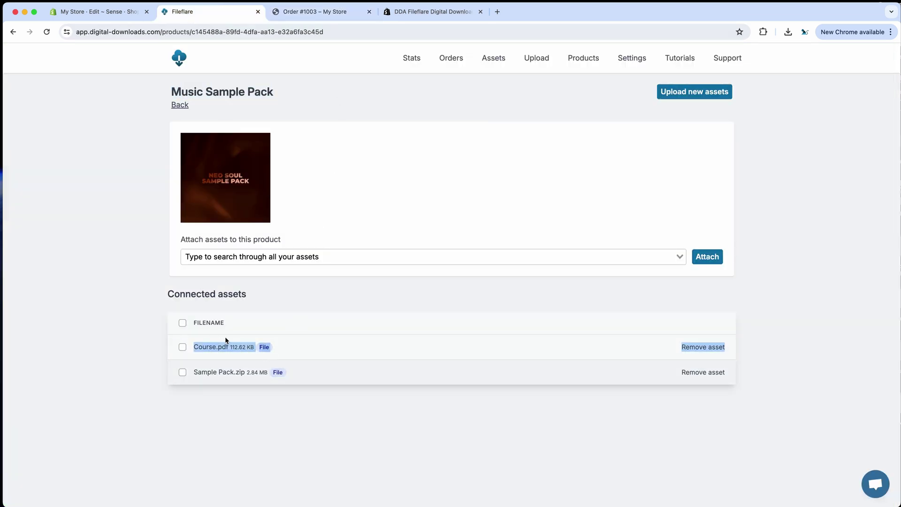
pyautogui.click(301, 13)
# Step: Test the order's 'Download your files' link, then go back to the account page
pyautogui.scroll(3, 363, 248)
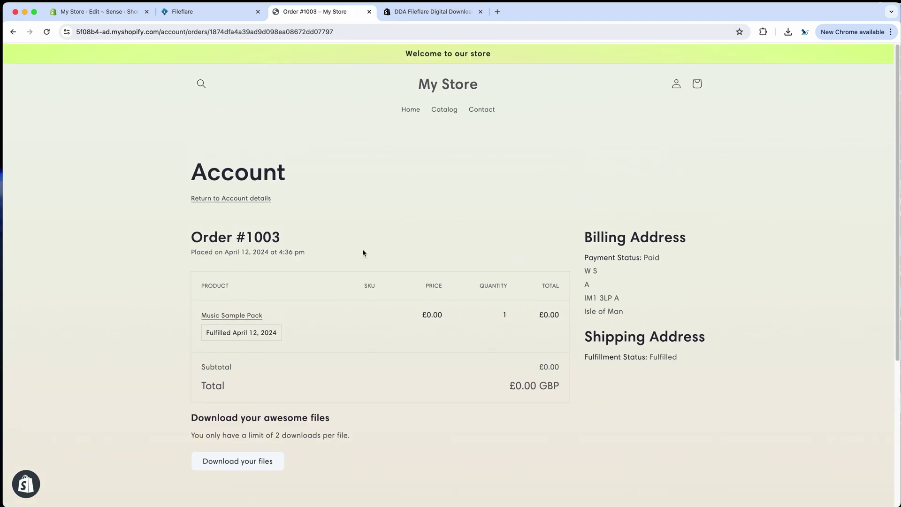
pyautogui.scroll(-3, 363, 248)
pyautogui.scroll(2, 363, 249)
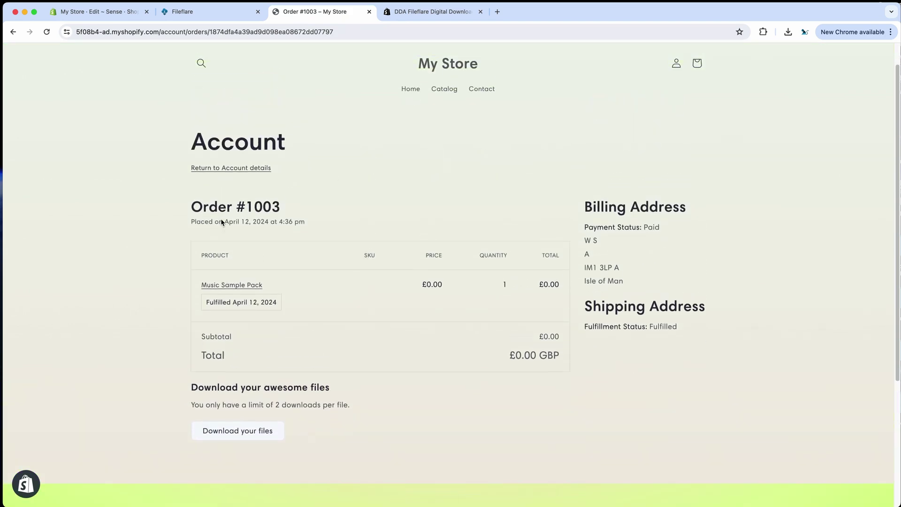
pyautogui.click(238, 430)
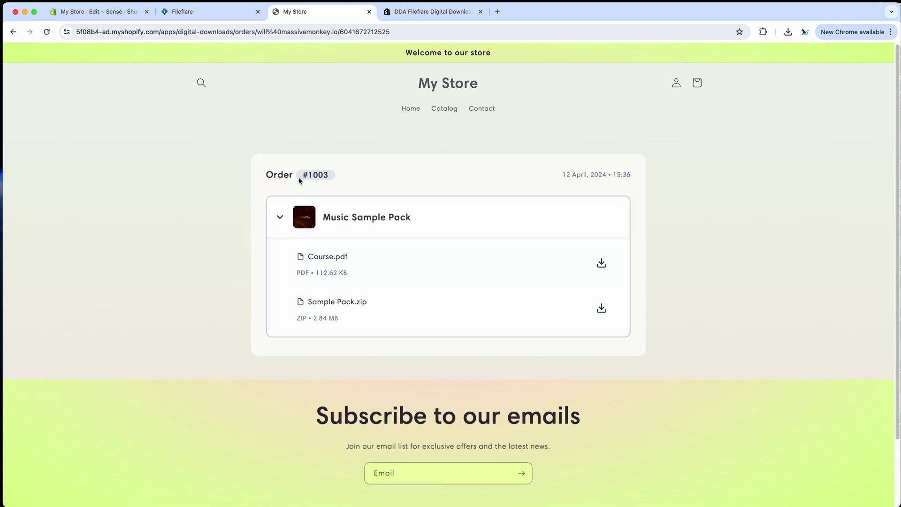
pyautogui.press('super+bracketleft')
pyautogui.press('super+bracketleft')
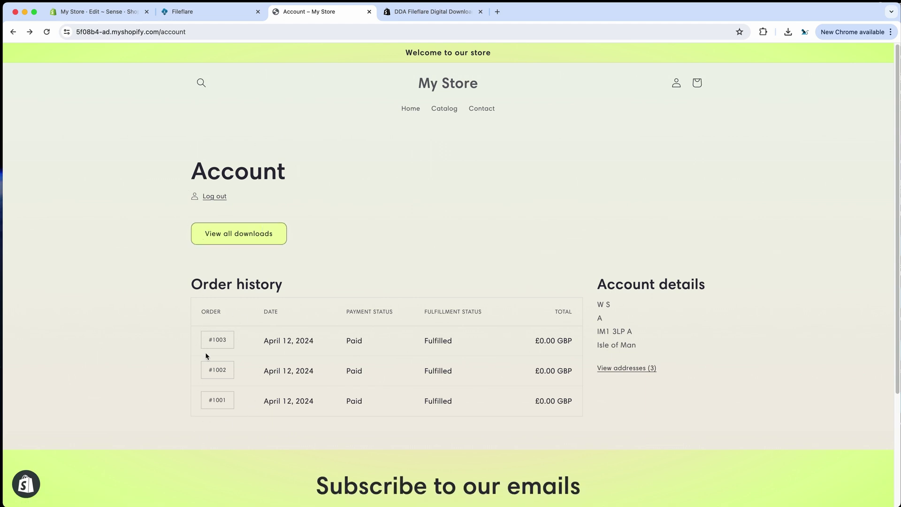
# Step: Check the 'View all downloads' page listing orders #1002 and #1001, then return to main-order.liquid
pyautogui.click(247, 237)
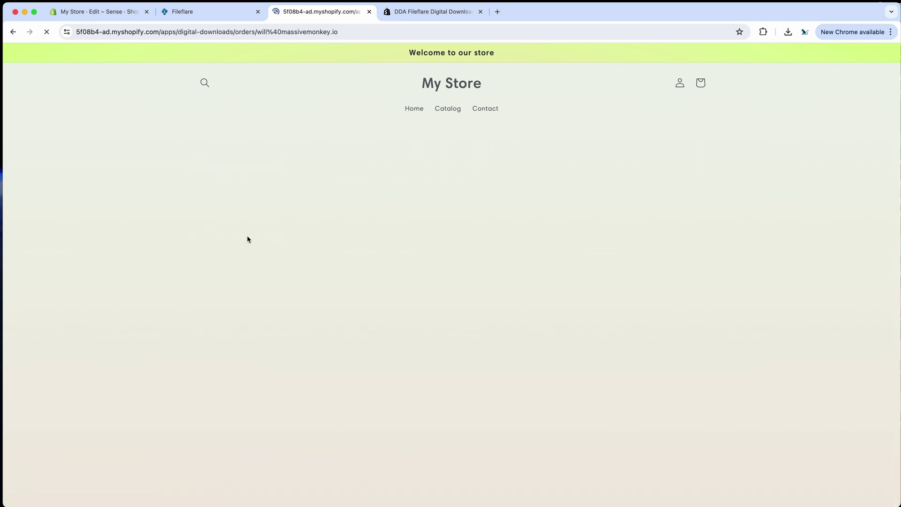
pyautogui.scroll(-6, 248, 239)
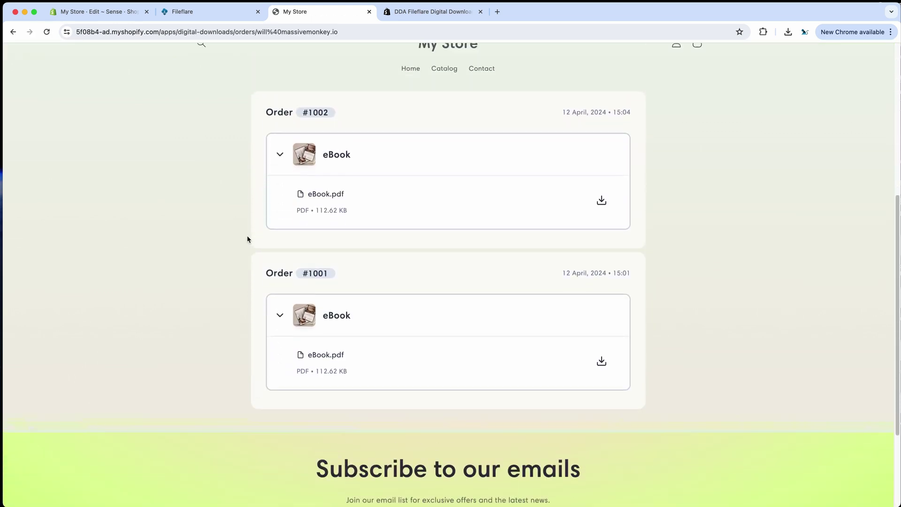
pyautogui.scroll(5, 247, 239)
pyautogui.press('super+bracketleft')
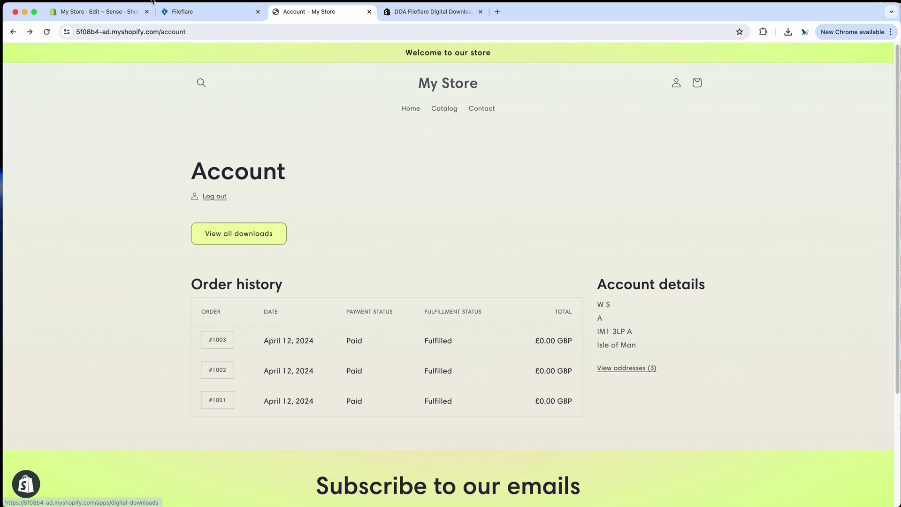
pyautogui.click(171, 11)
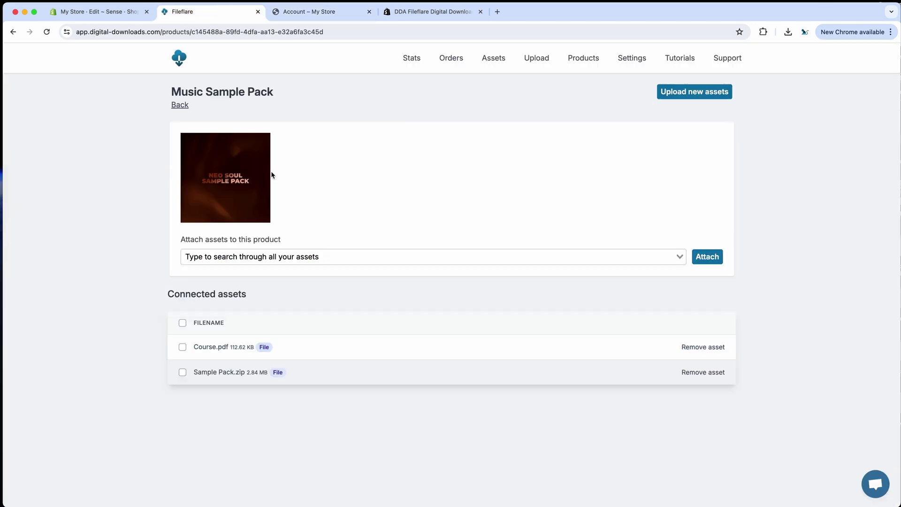
pyautogui.click(117, 13)
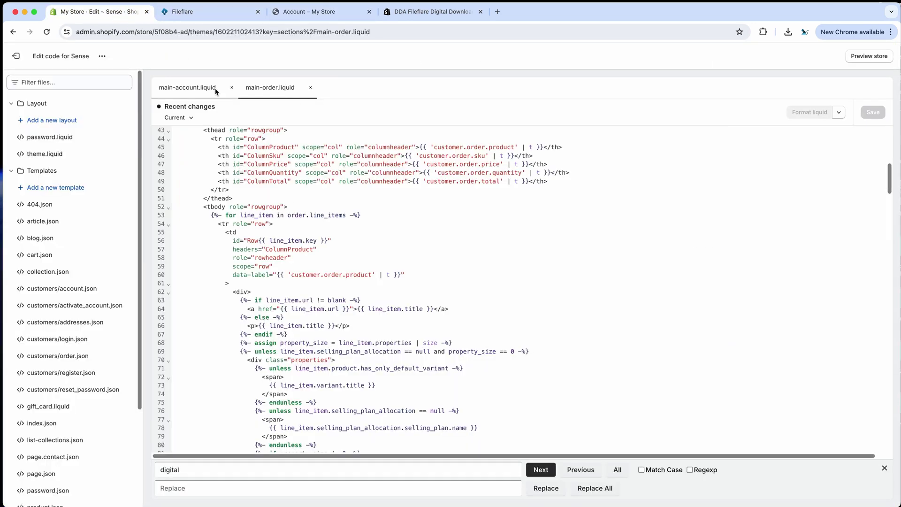
# Step: Open main-account.liquid and select the View all downloads button code on lines 28–30
pyautogui.click(191, 91)
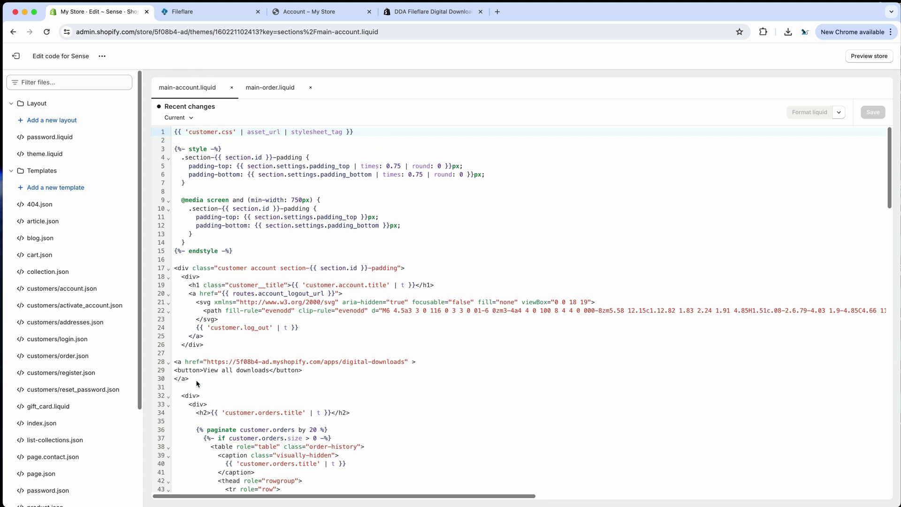
pyautogui.moveTo(197, 383); pyautogui.dragTo(171, 363)
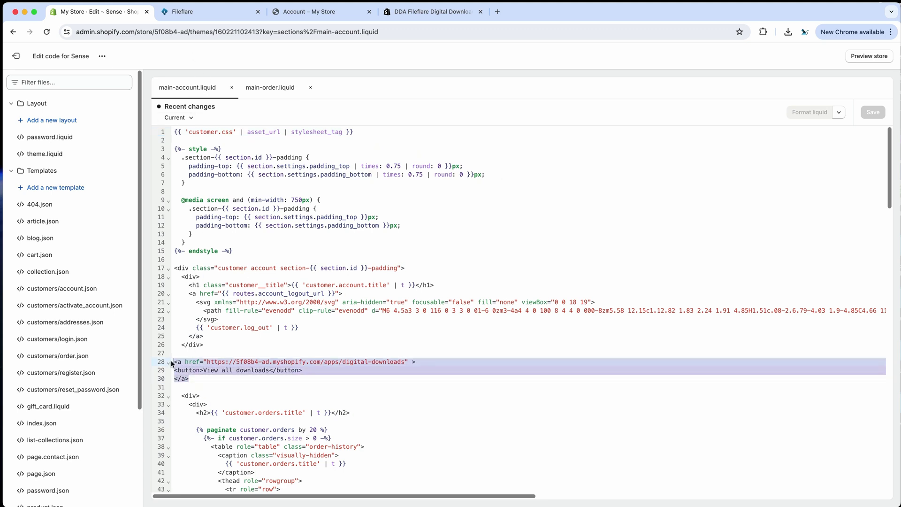
pyautogui.click(195, 380)
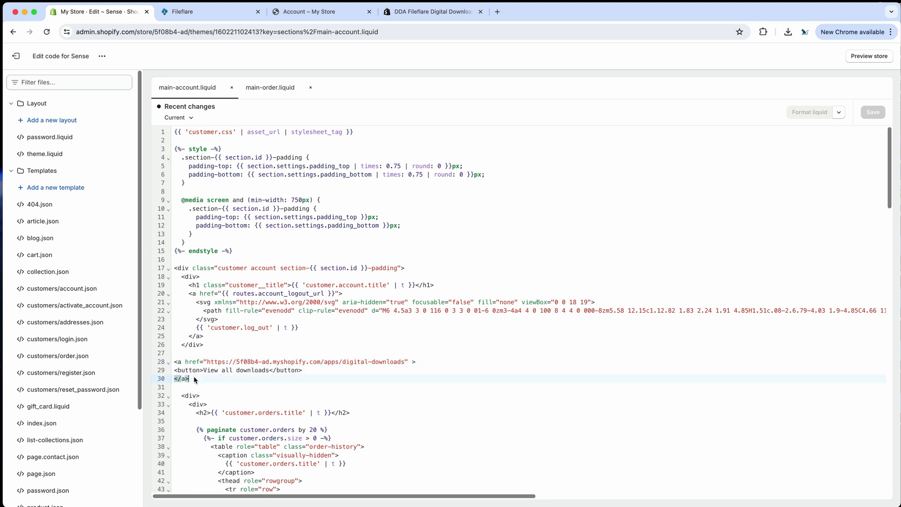
pyautogui.moveTo(224, 379); pyautogui.dragTo(175, 362)
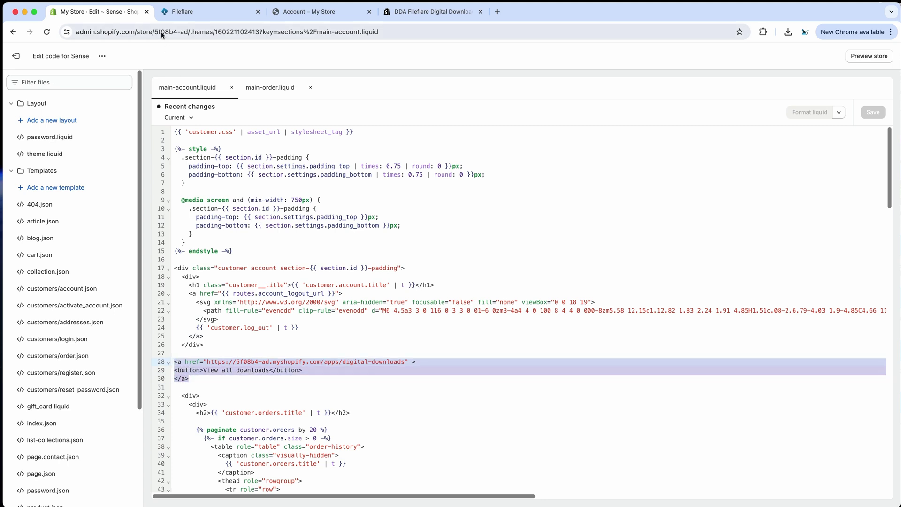
# Step: Compare with the storefront account page, then select the store domain in the downloads link URL
pyautogui.click(279, 14)
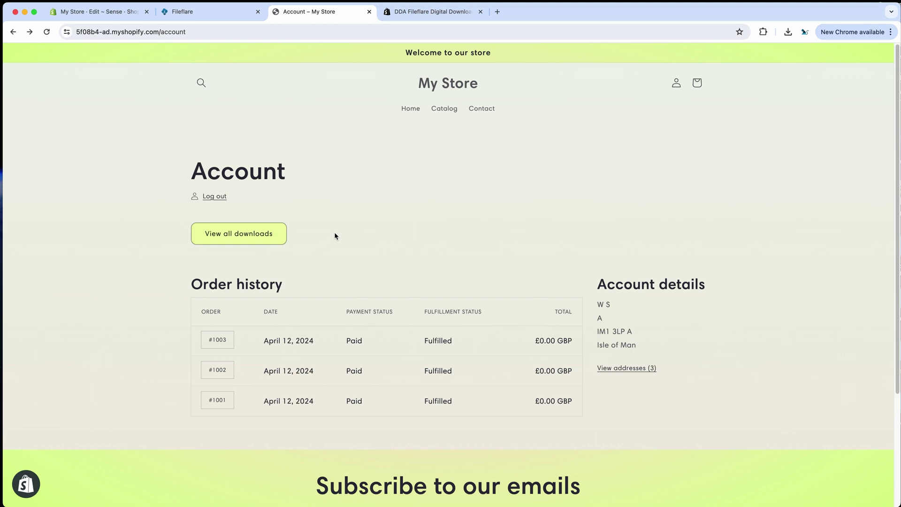
pyautogui.click(108, 12)
pyautogui.moveTo(203, 381); pyautogui.dragTo(175, 363)
pyautogui.click(208, 383)
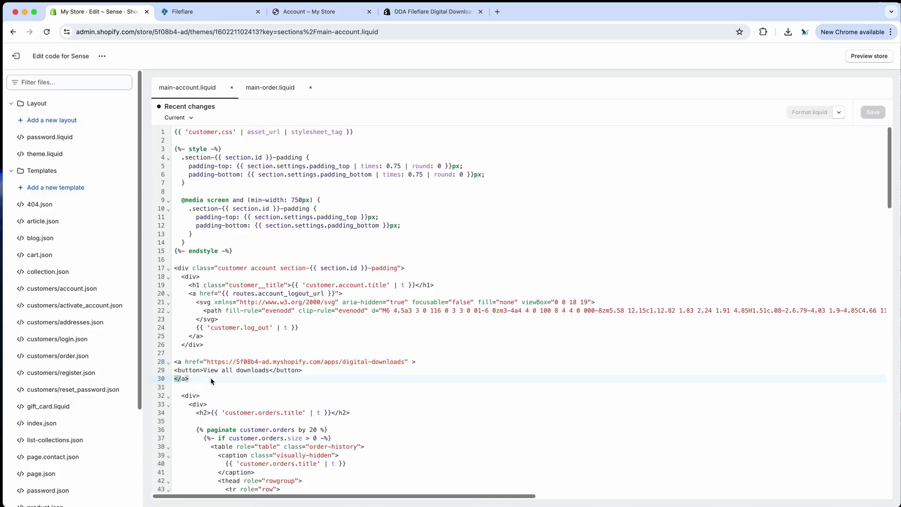
pyautogui.scroll(-3, 188, 339)
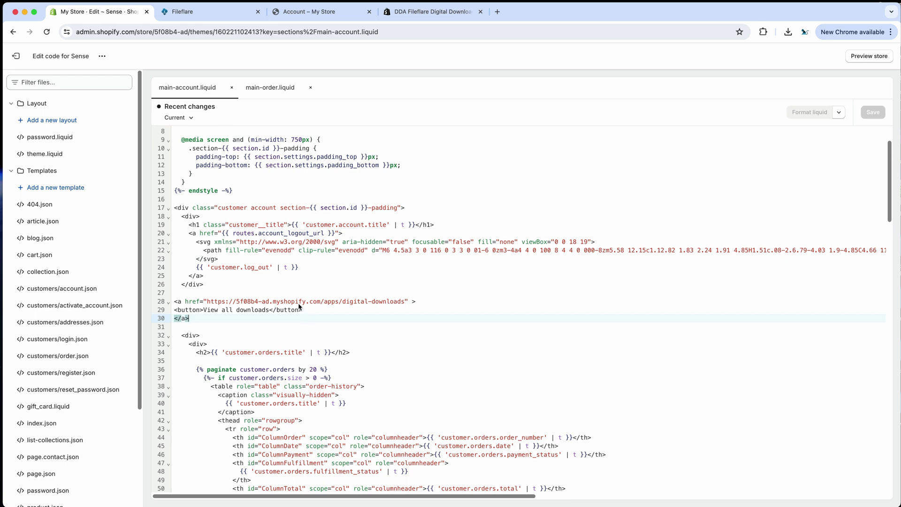
pyautogui.moveTo(321, 303); pyautogui.dragTo(238, 303)
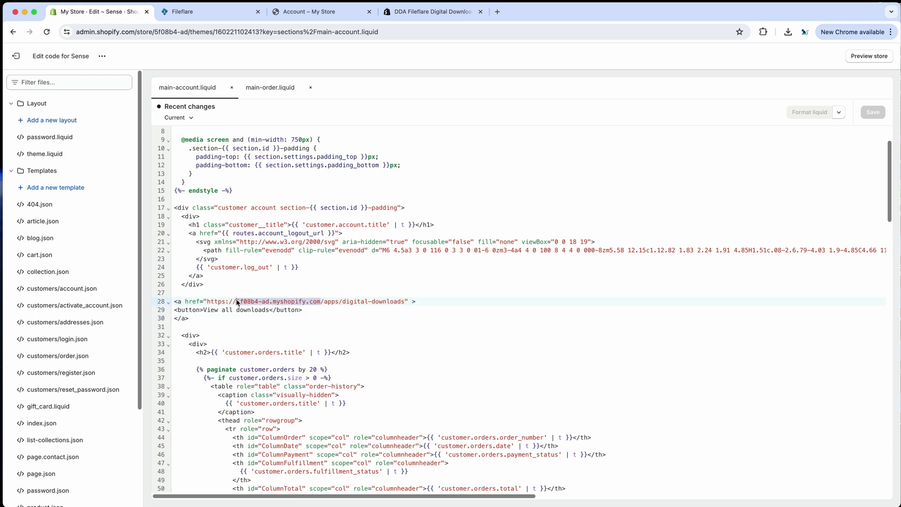
pyautogui.click(312, 13)
pyautogui.click(171, 32)
pyautogui.click(160, 35)
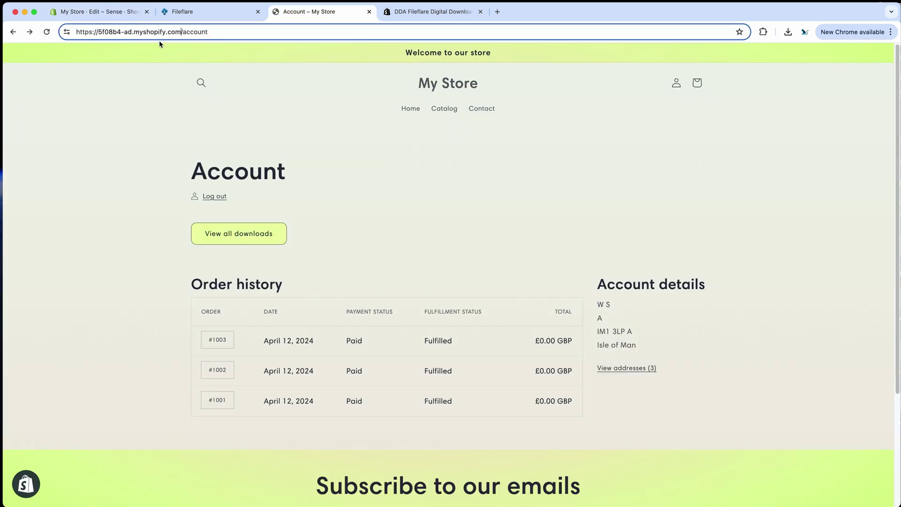
pyautogui.moveTo(181, 33); pyautogui.dragTo(99, 33)
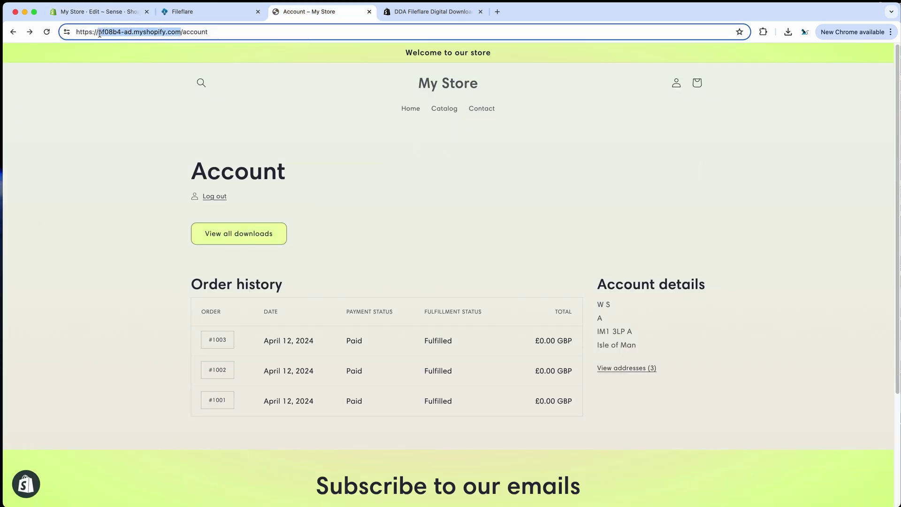
pyautogui.click(121, 106)
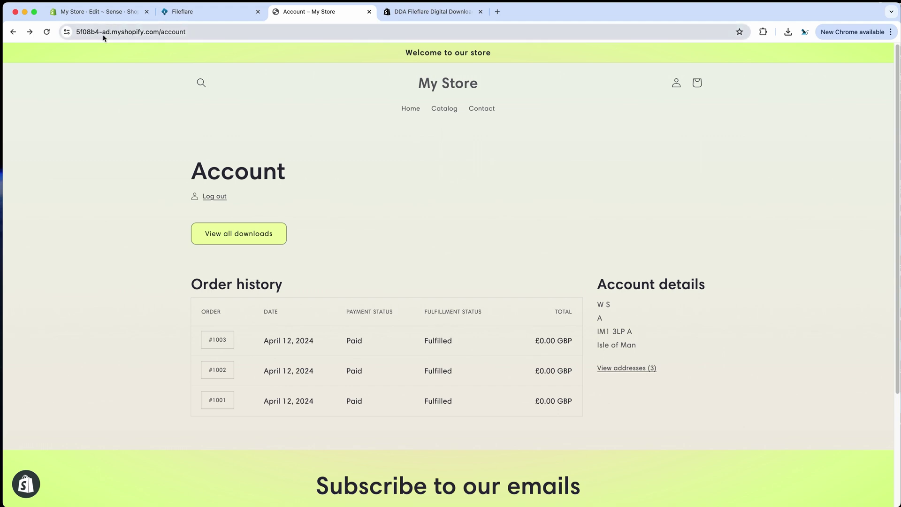
pyautogui.click(108, 12)
pyautogui.moveTo(322, 301); pyautogui.dragTo(237, 305)
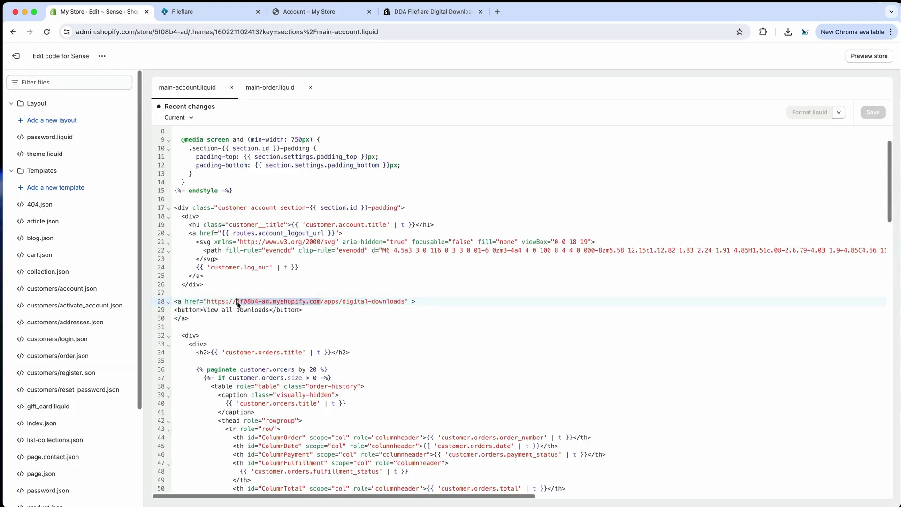
pyautogui.tripleClick(334, 305)
pyautogui.click(370, 308)
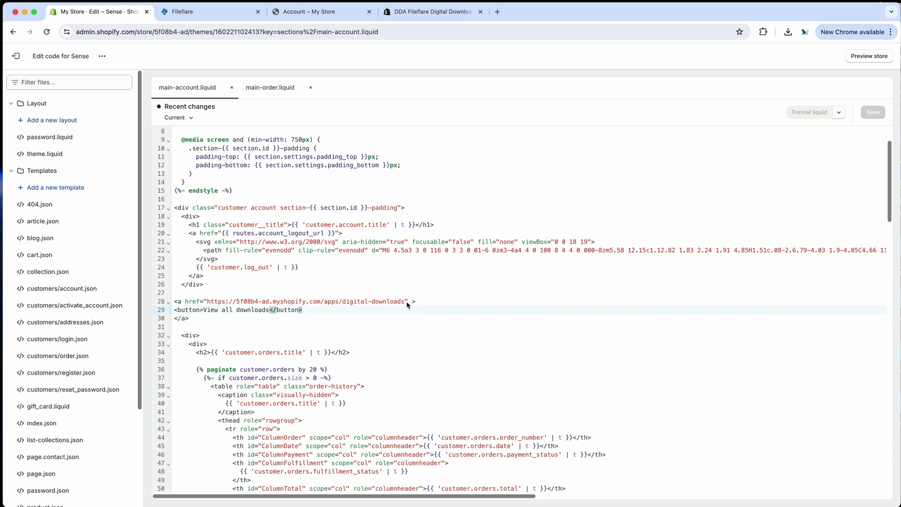
pyautogui.moveTo(406, 301); pyautogui.dragTo(209, 304)
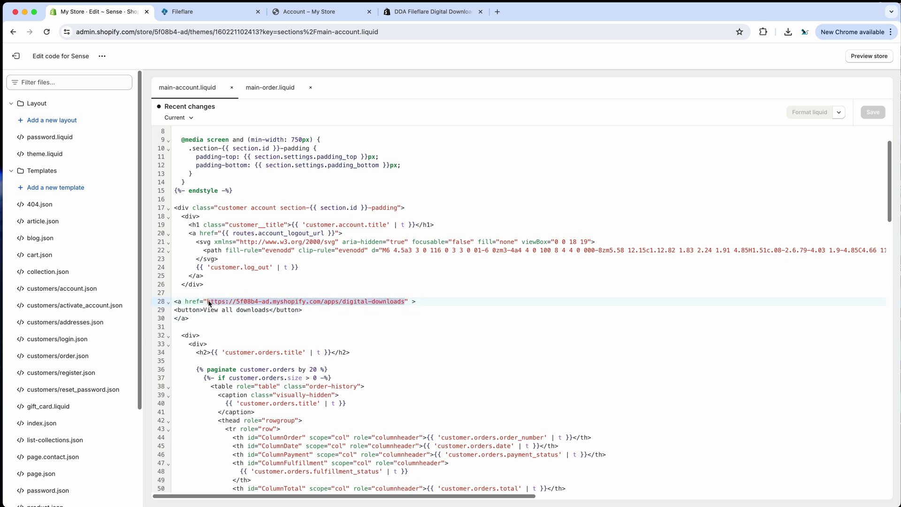
pyautogui.moveTo(270, 315); pyautogui.dragTo(205, 312)
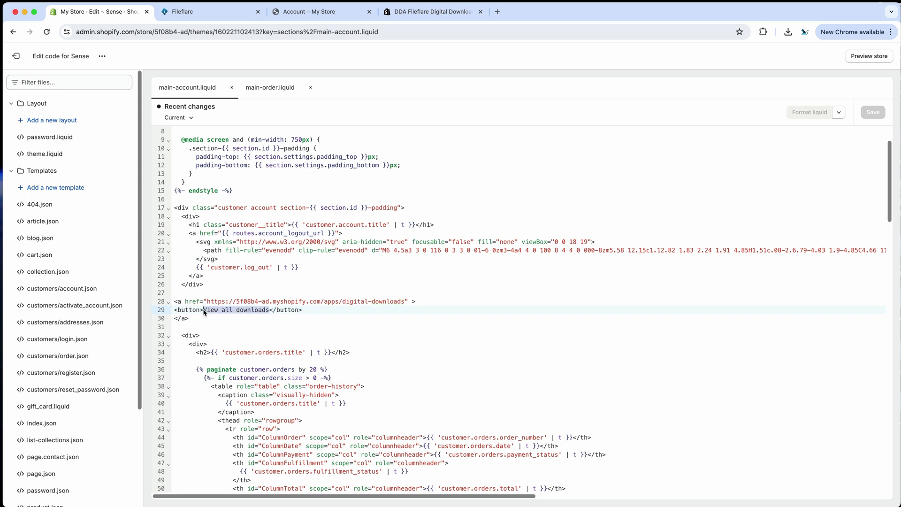
pyautogui.click(237, 311)
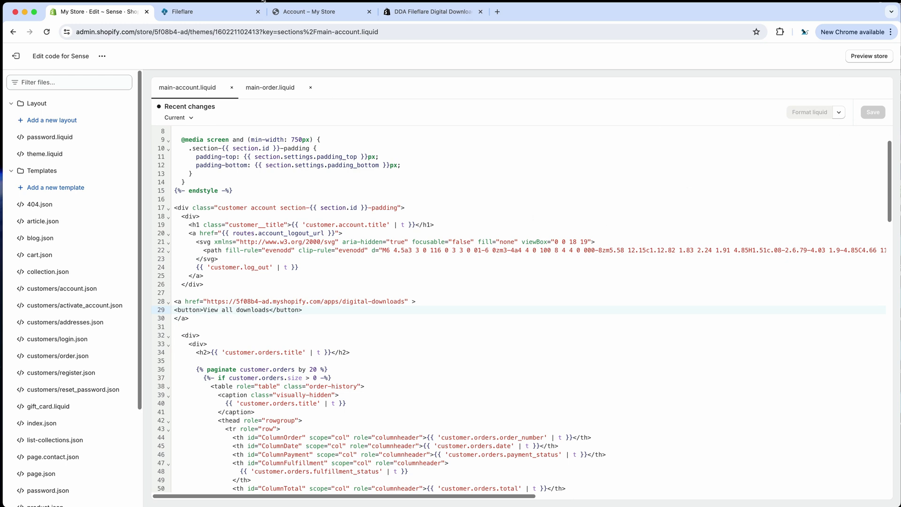
pyautogui.click(286, 13)
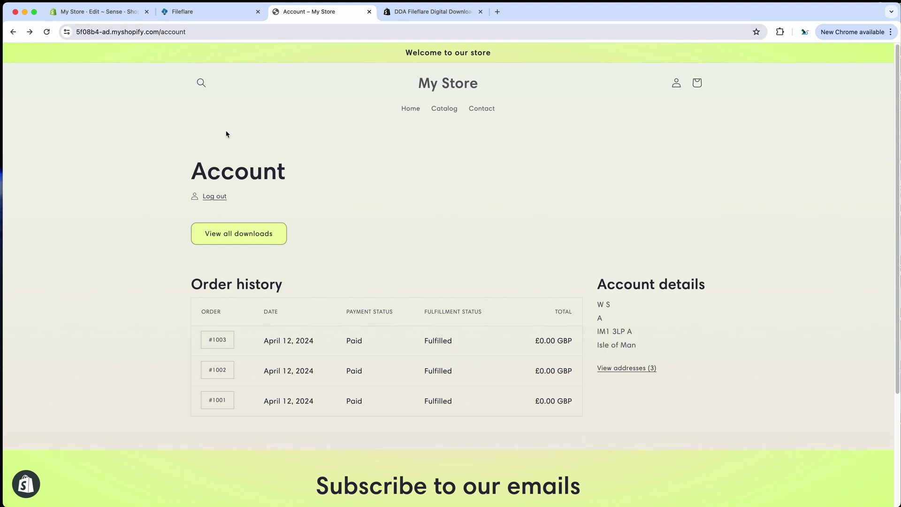
pyautogui.click(192, 12)
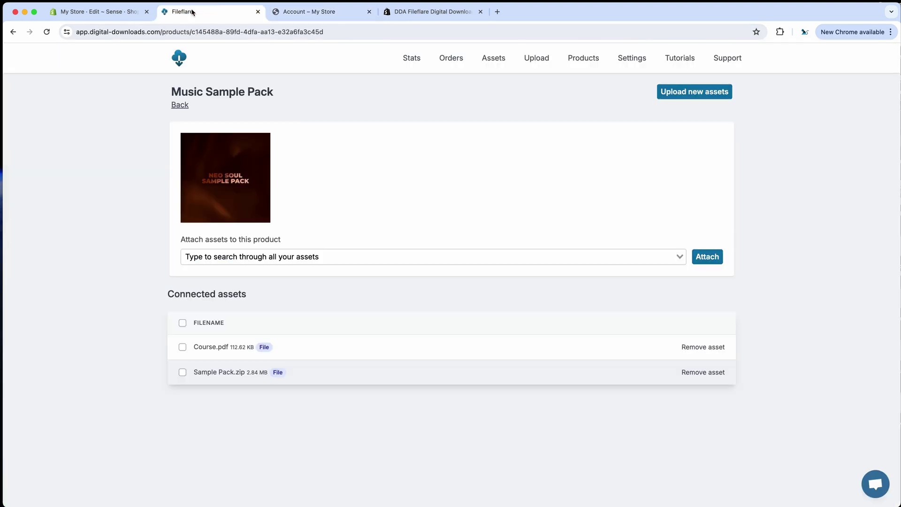
pyautogui.click(123, 13)
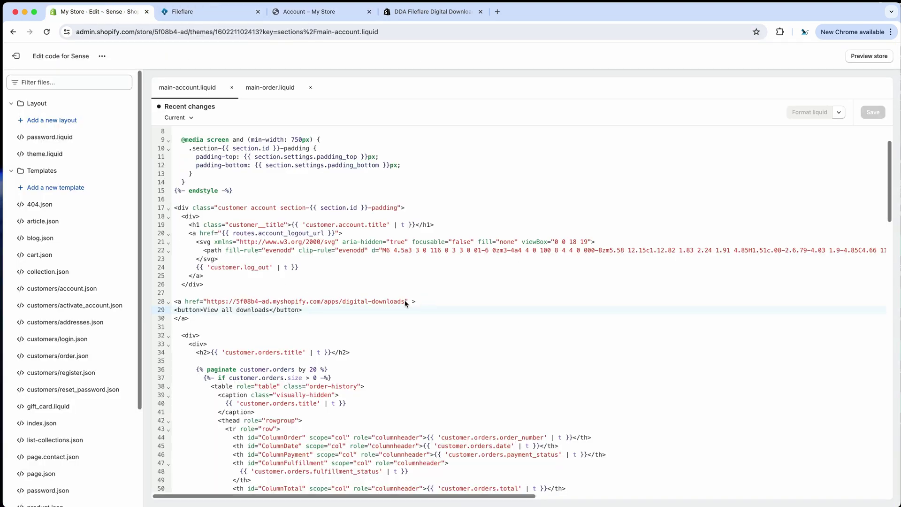
pyautogui.moveTo(406, 303); pyautogui.dragTo(207, 303)
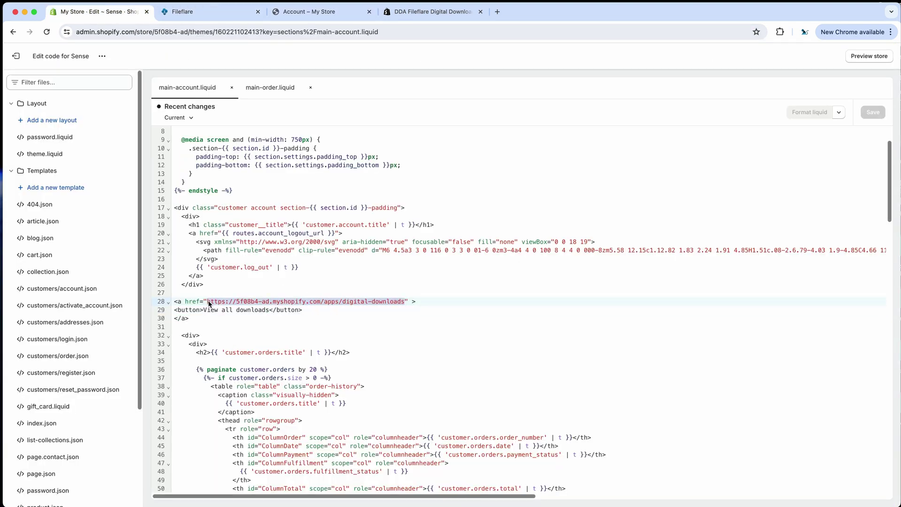
pyautogui.scroll(-2, 259, 368)
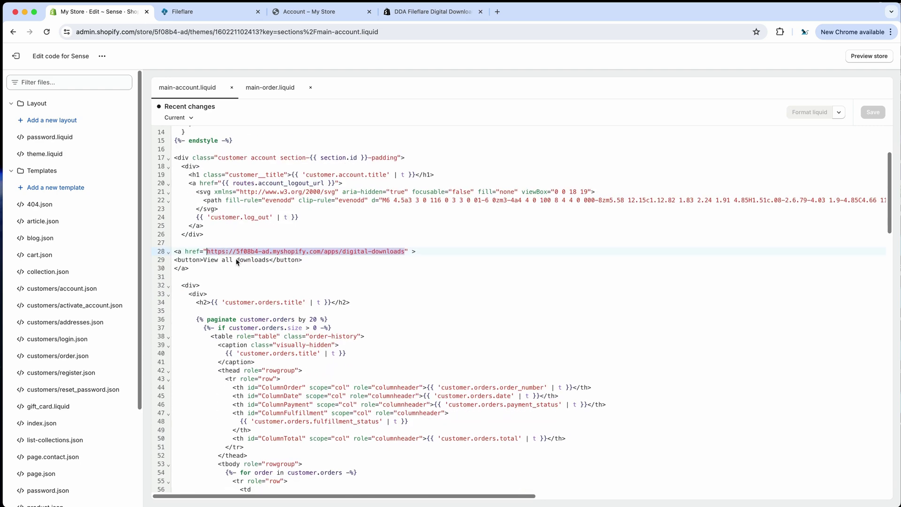
pyautogui.scroll(-1, 318, 328)
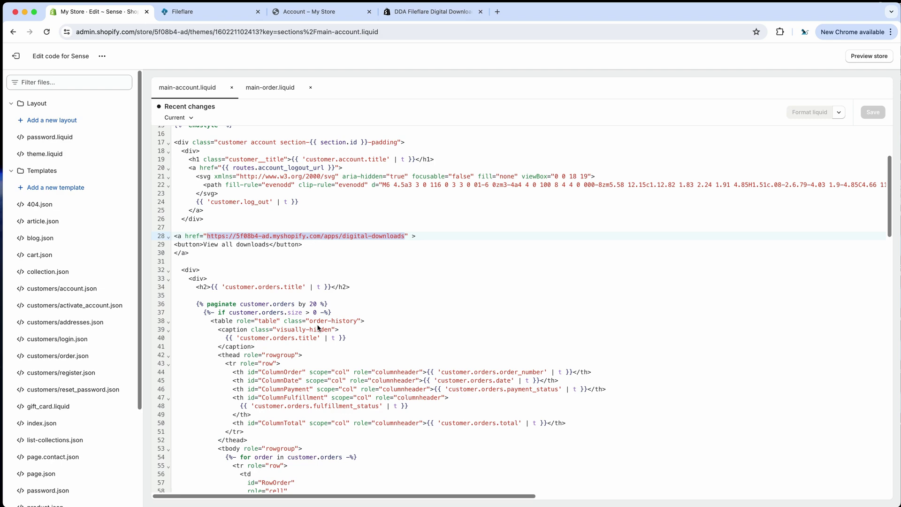
pyautogui.scroll(-3, 319, 328)
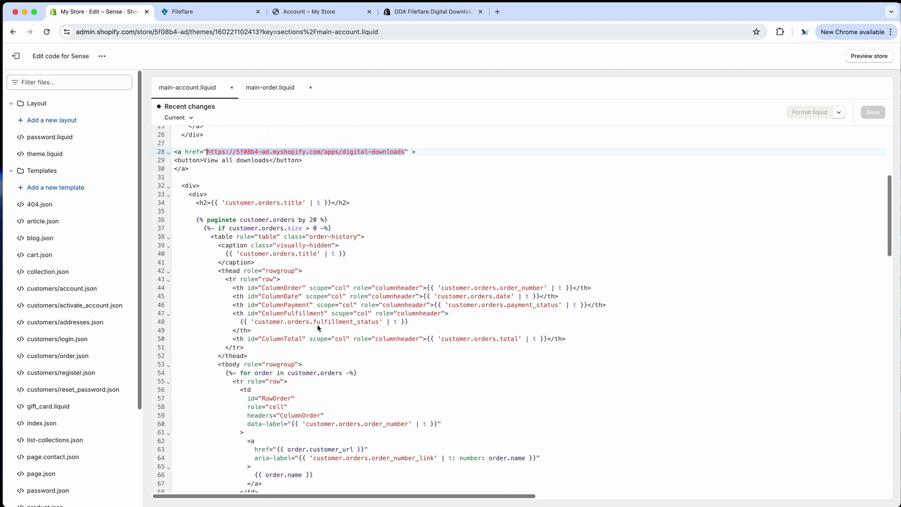
pyautogui.click(305, 12)
pyautogui.moveTo(598, 292); pyautogui.dragTo(728, 295)
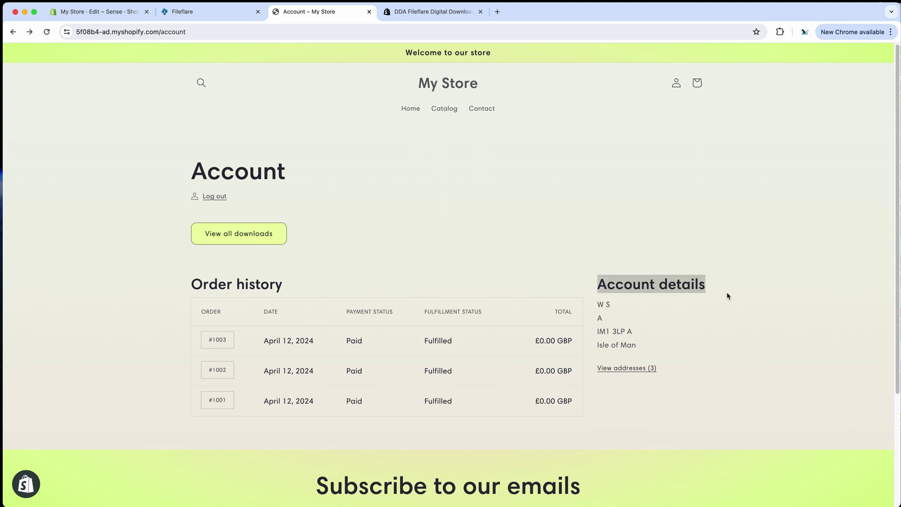
pyautogui.click(728, 297)
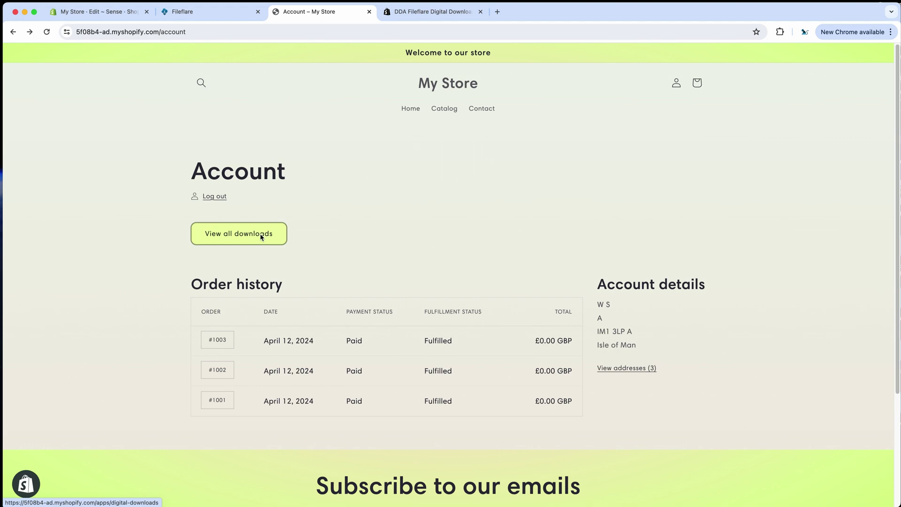
pyautogui.click(180, 14)
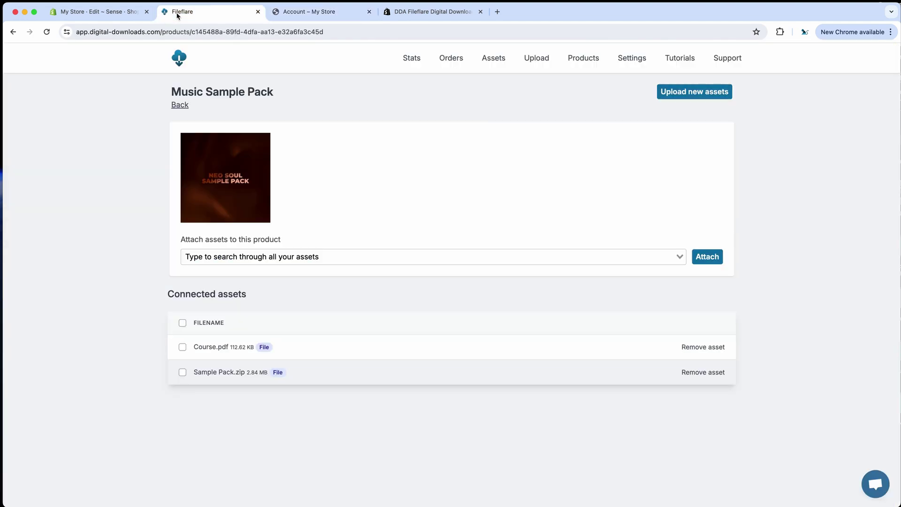
pyautogui.click(119, 15)
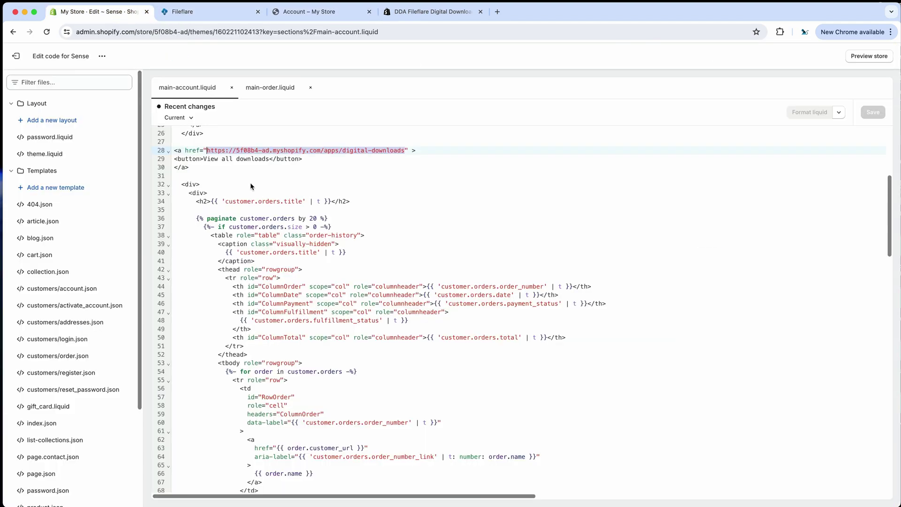
# Step: Review the downloads link code on lines 28–30, then exit the editor to the storefront Account page
pyautogui.scroll(3, 252, 186)
pyautogui.moveTo(207, 232); pyautogui.dragTo(168, 215)
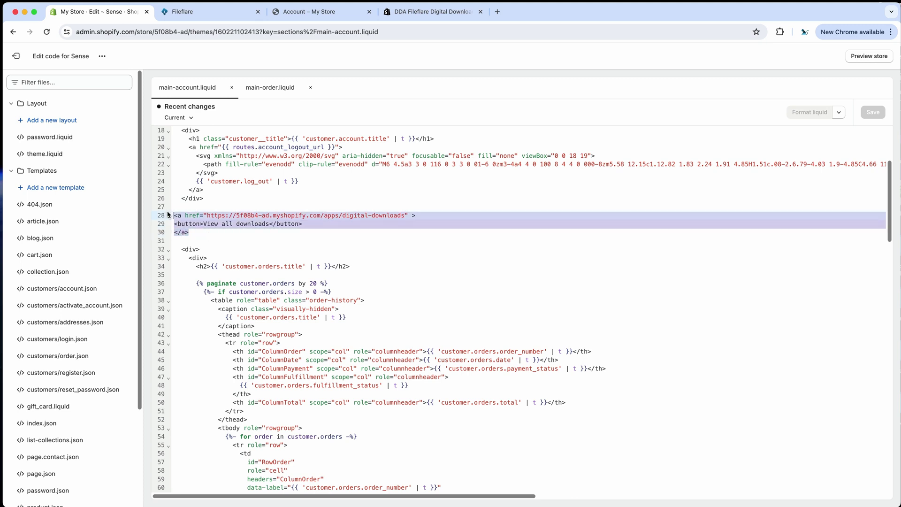
pyautogui.click(264, 235)
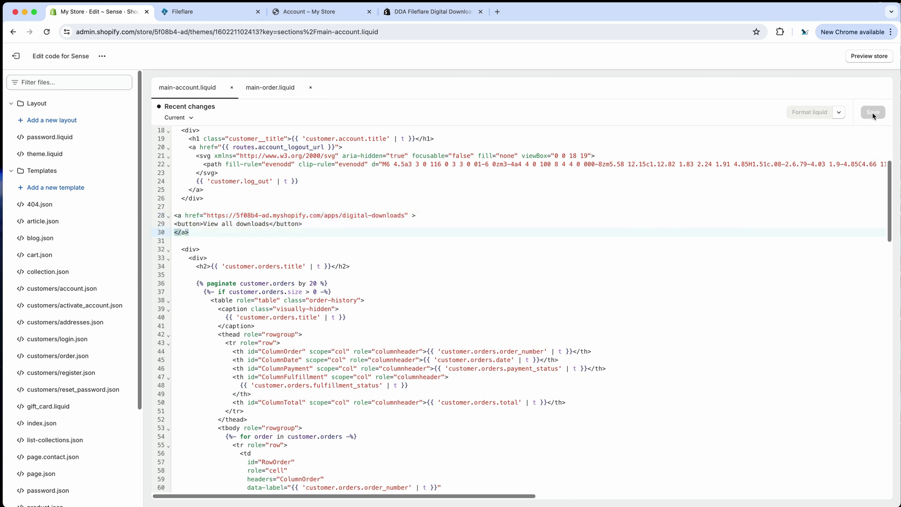
pyautogui.click(16, 56)
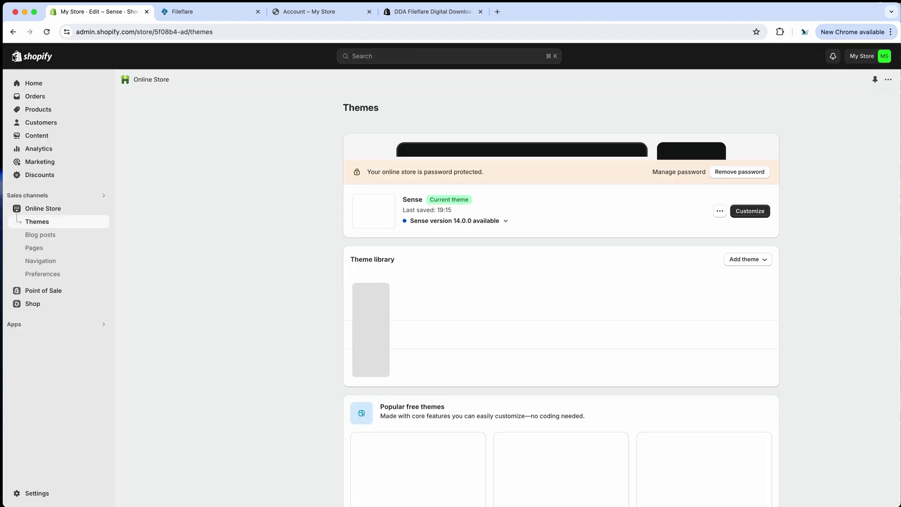
pyautogui.click(276, 14)
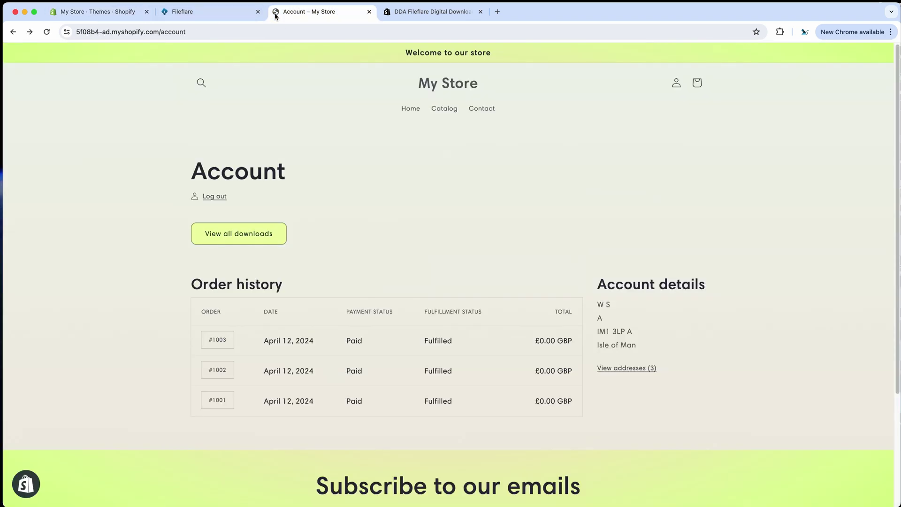